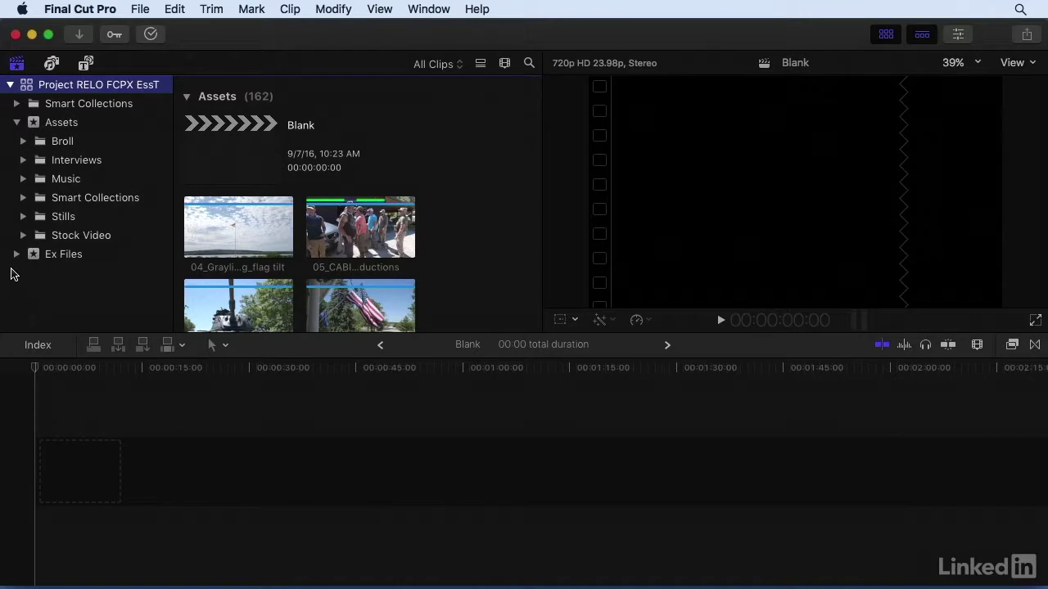
- Open the Move BEGIN project from the 3.6 keyword collection in Chapter 3 of the Ex Files event
left_click(17, 255)
scroll(16, 258, "down", 5)
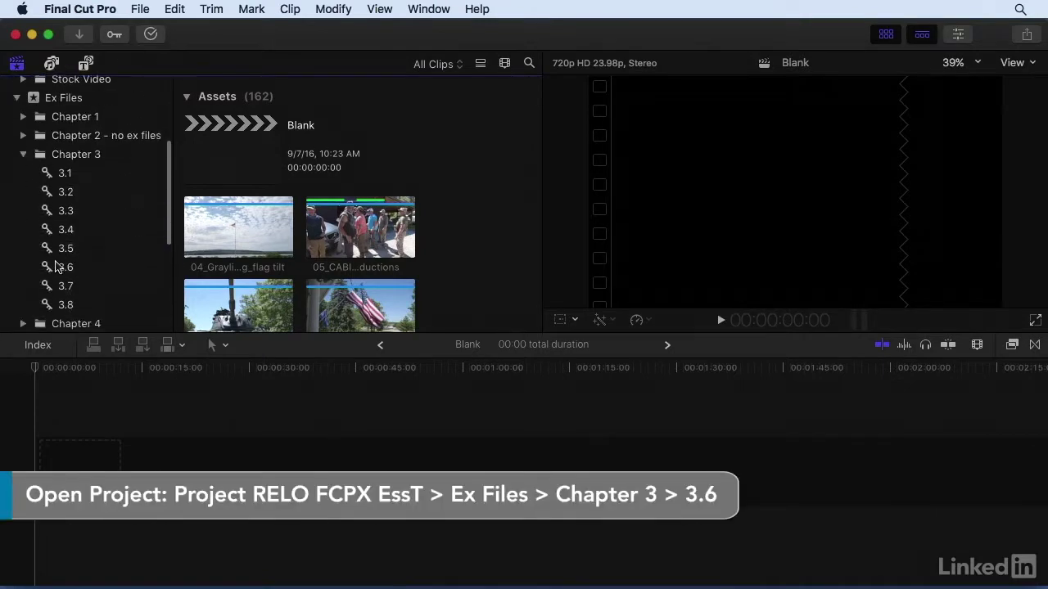
left_click(58, 267)
double_click(223, 135)
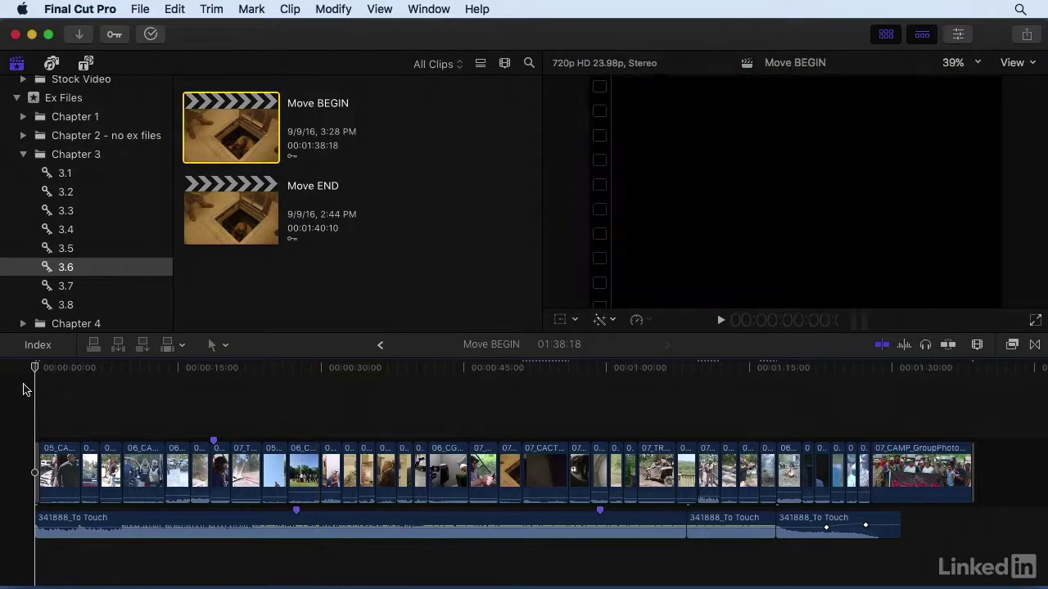
- Move the third clip of the sequence ahead of the second clip, and play the sequence from the start
key("space")
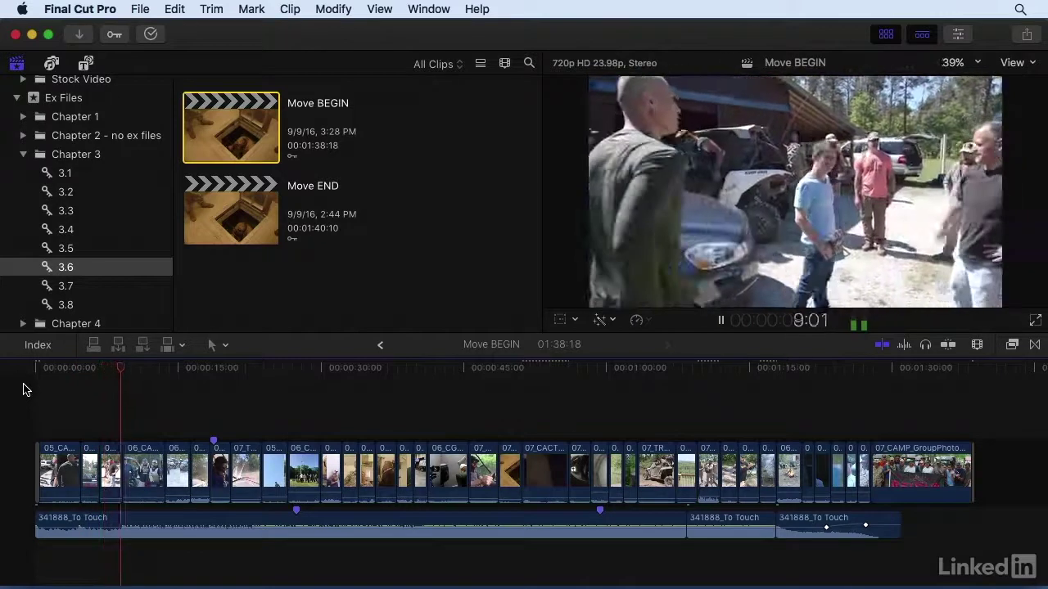
key("space")
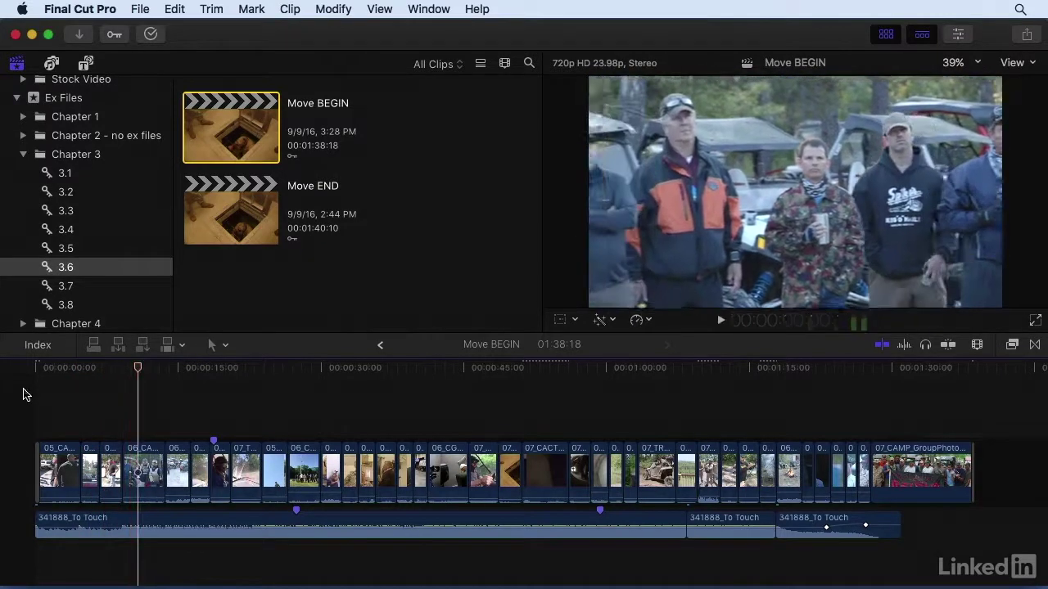
left_click_drag(111, 464, 89, 464)
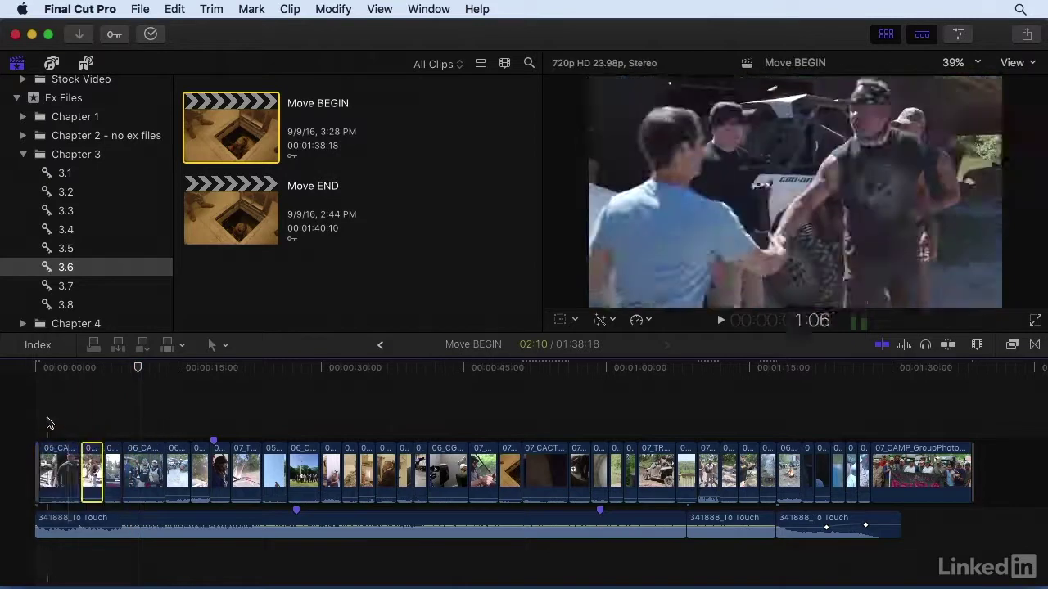
left_click(13, 370)
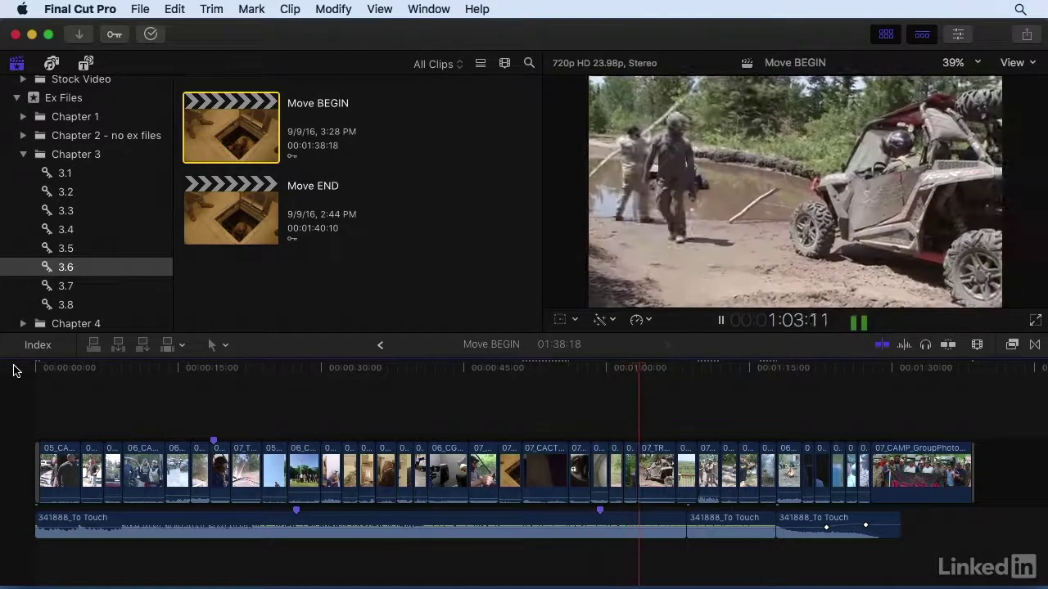
key("space")
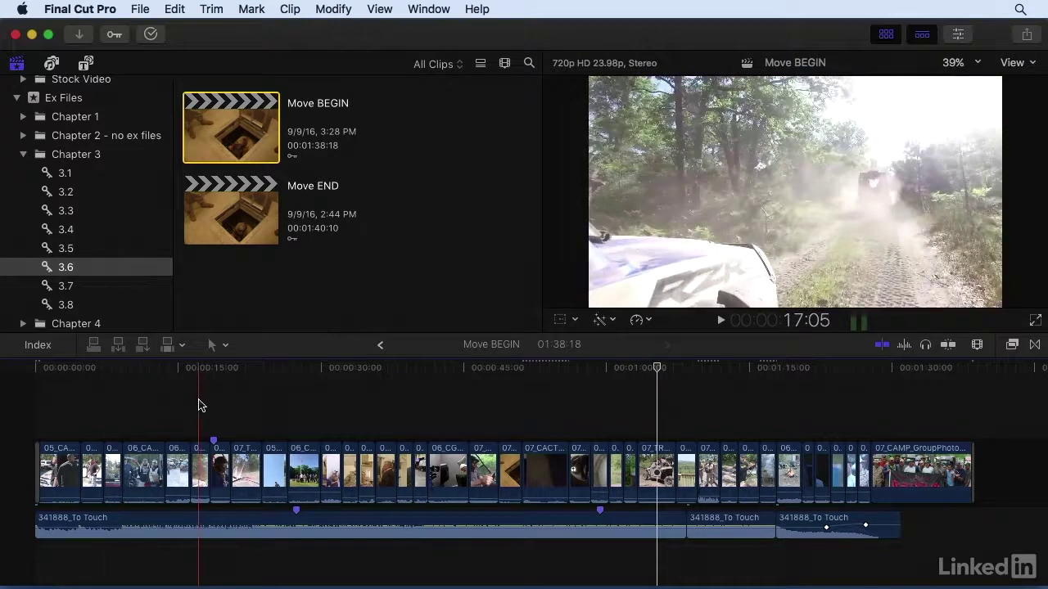
- Move the 07_TRAIL_JimShawnDrive_smiling clip ahead of the 07_SXS_Return clip at about 16 seconds in the storyline
left_click(202, 374)
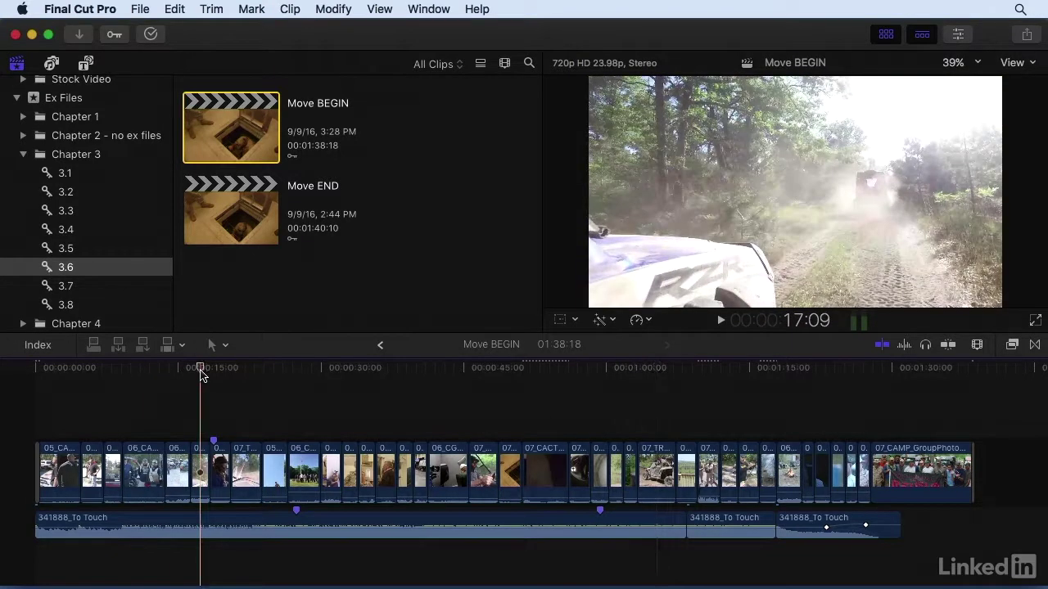
key("super+equal")
key("super+equal")
key("super+equal")
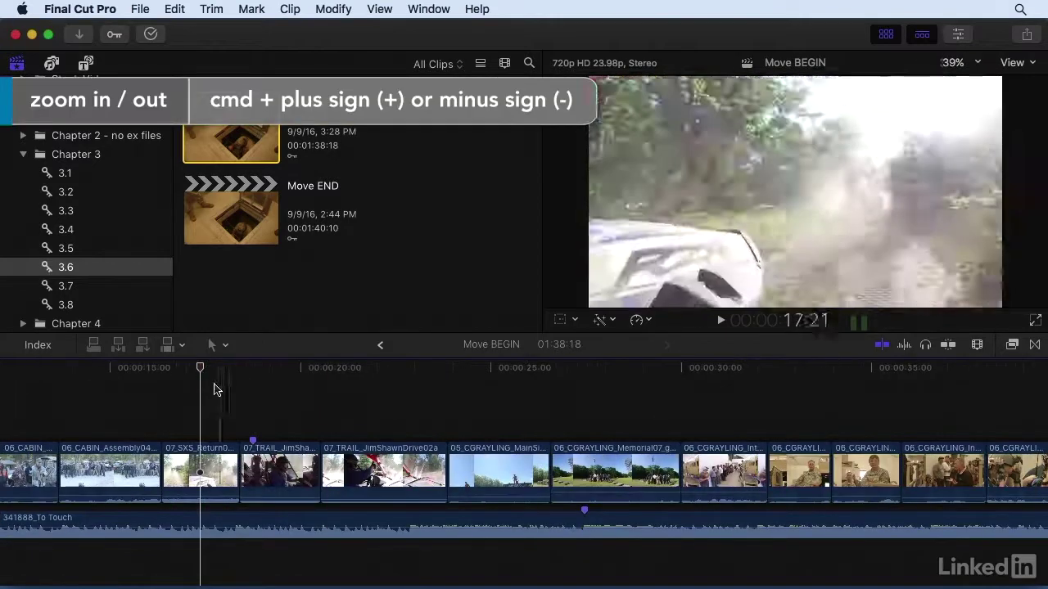
key("space")
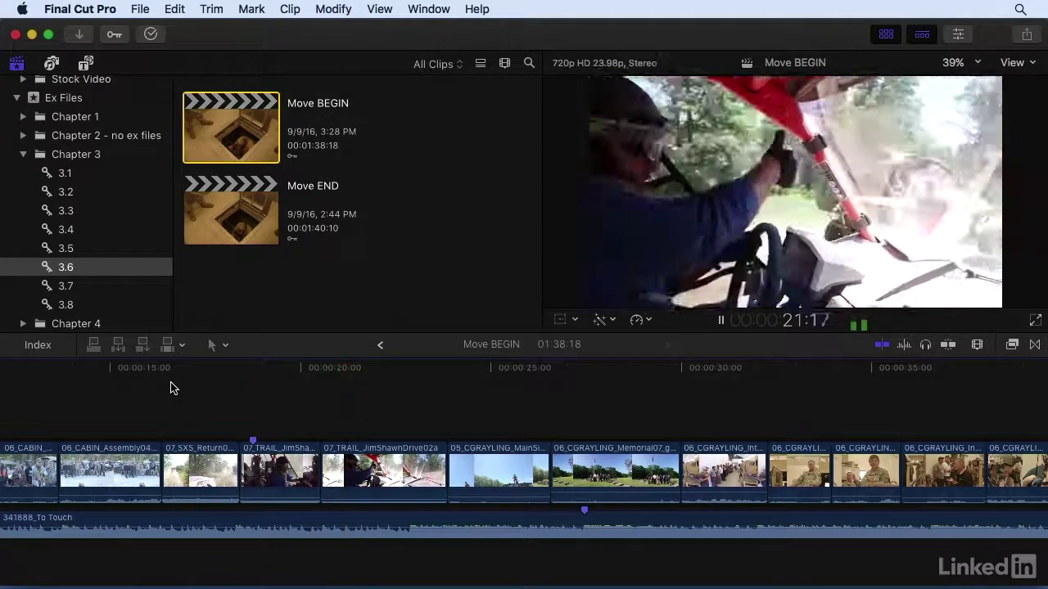
key("space")
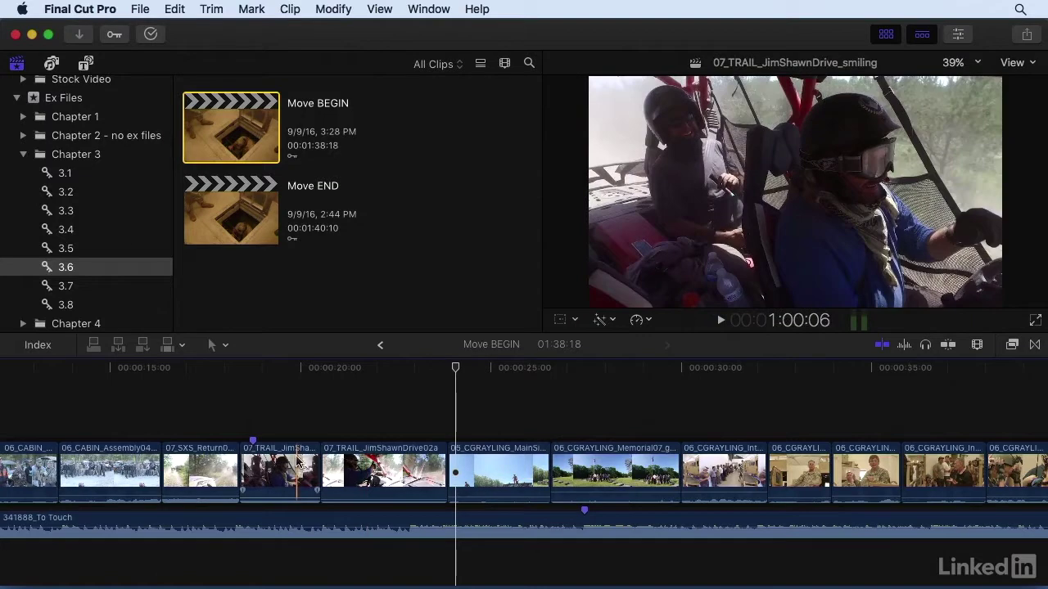
left_click_drag(297, 460, 205, 464)
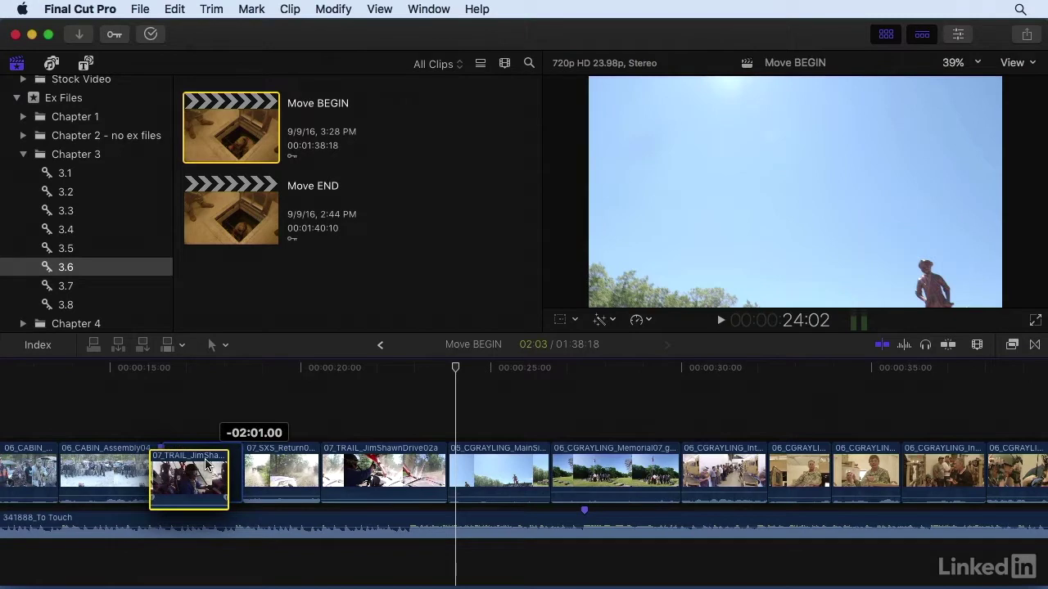
mouse_move(206, 464)
left_mouse_down()
mouse_move(92, 458)
mouse_move(219, 458)
left_mouse_up()
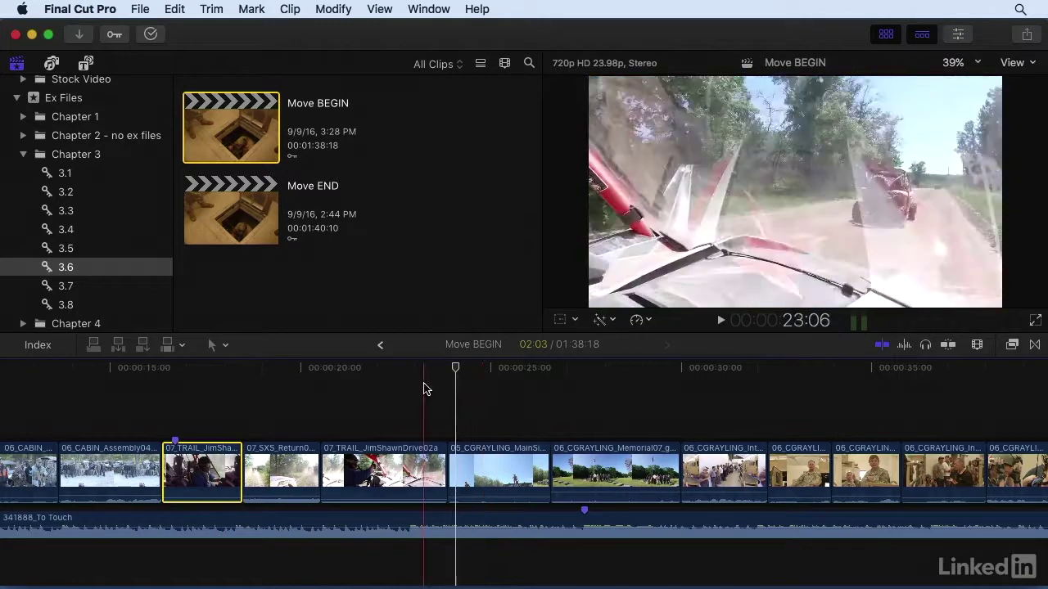
- Play the section around 06_CGRAYLING_Memorial07_group circle to compare the clip's start with the music marker
key("space")
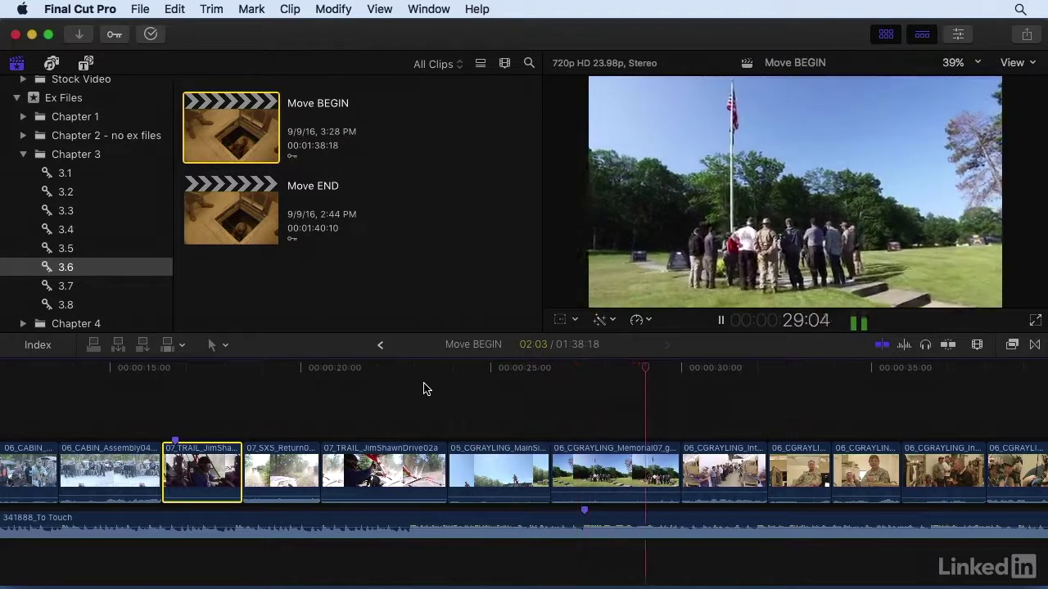
key("space")
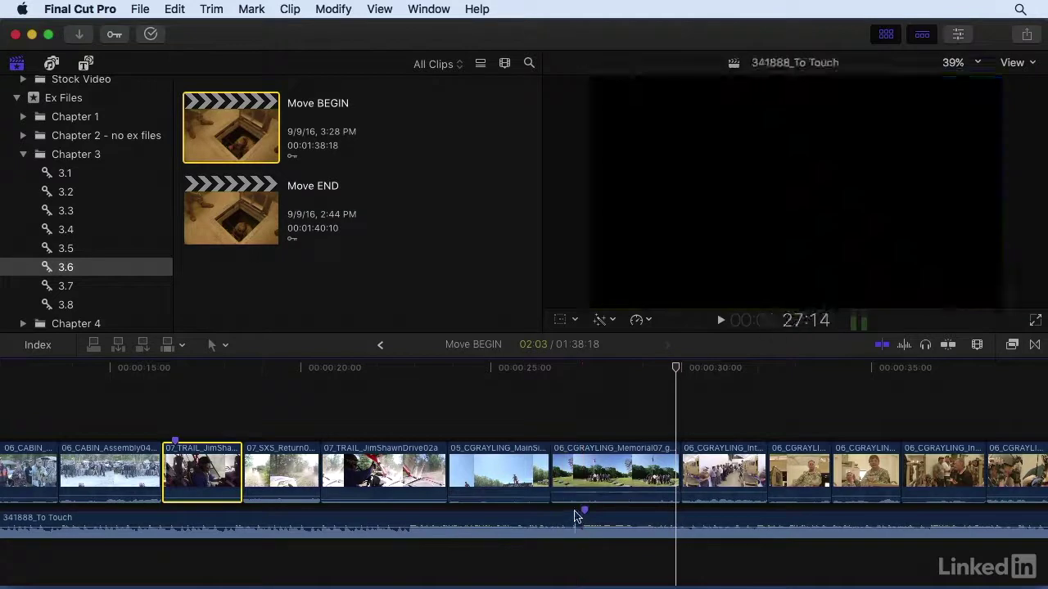
key("space")
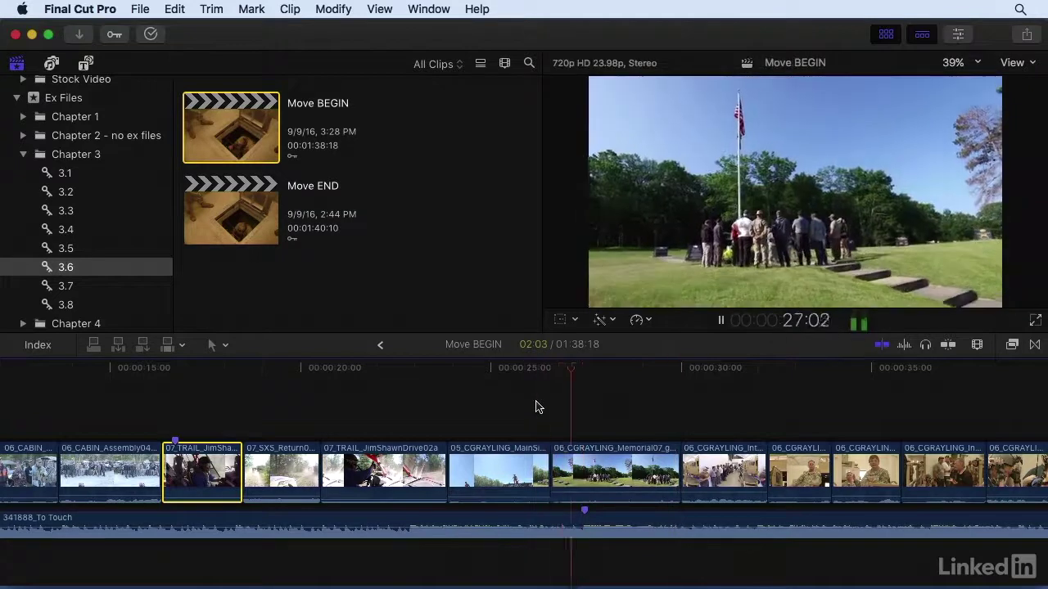
key("space")
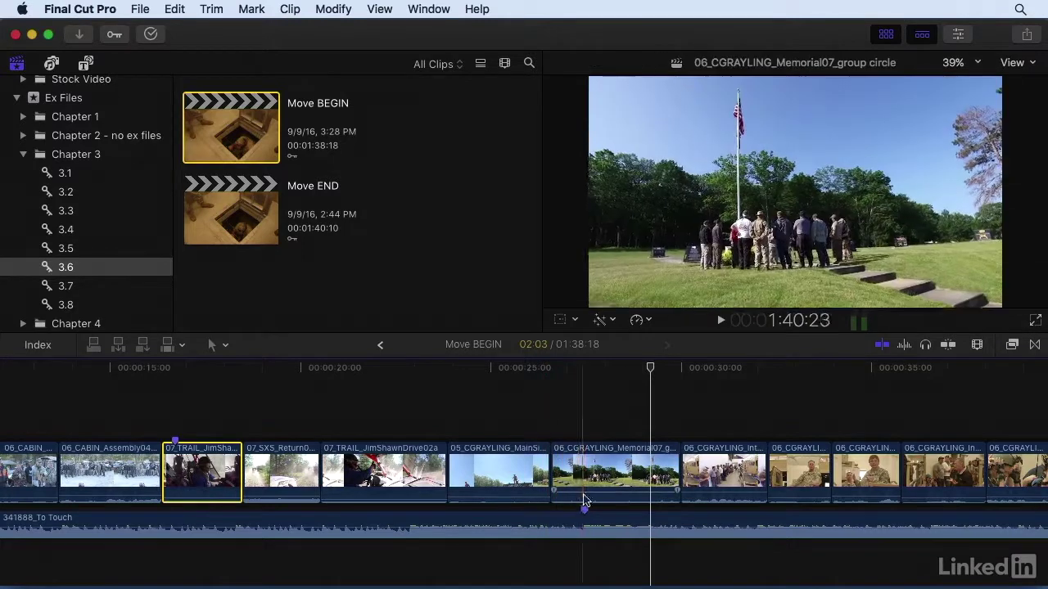
- Try nudging the 06_CGRAYLING_Memorial07_group circle clip three frames earlier and back three frames
left_click_drag(578, 470, 600, 466)
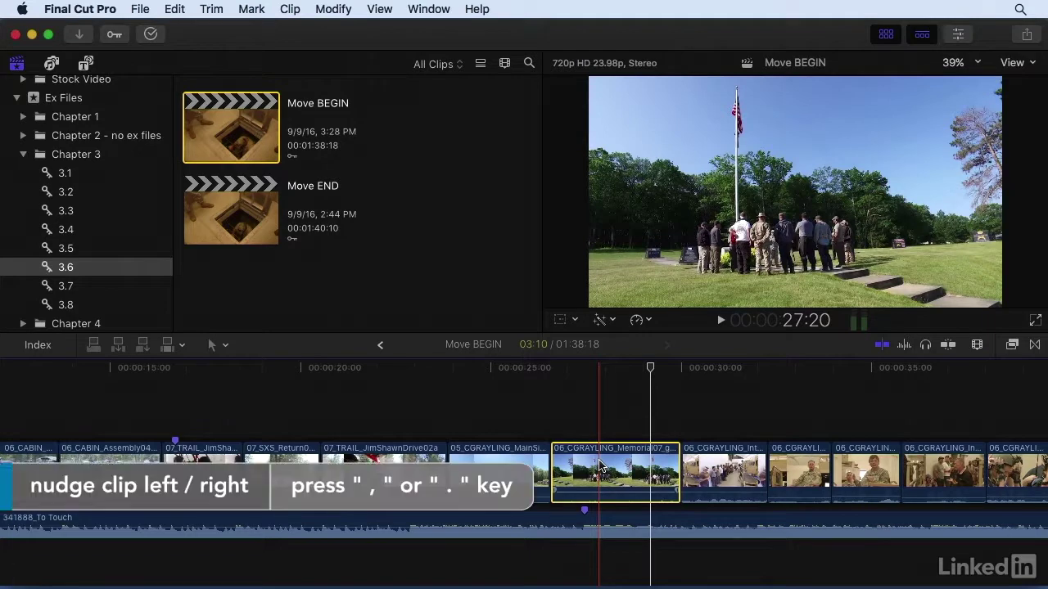
key("comma")
key("comma")
key("comma")
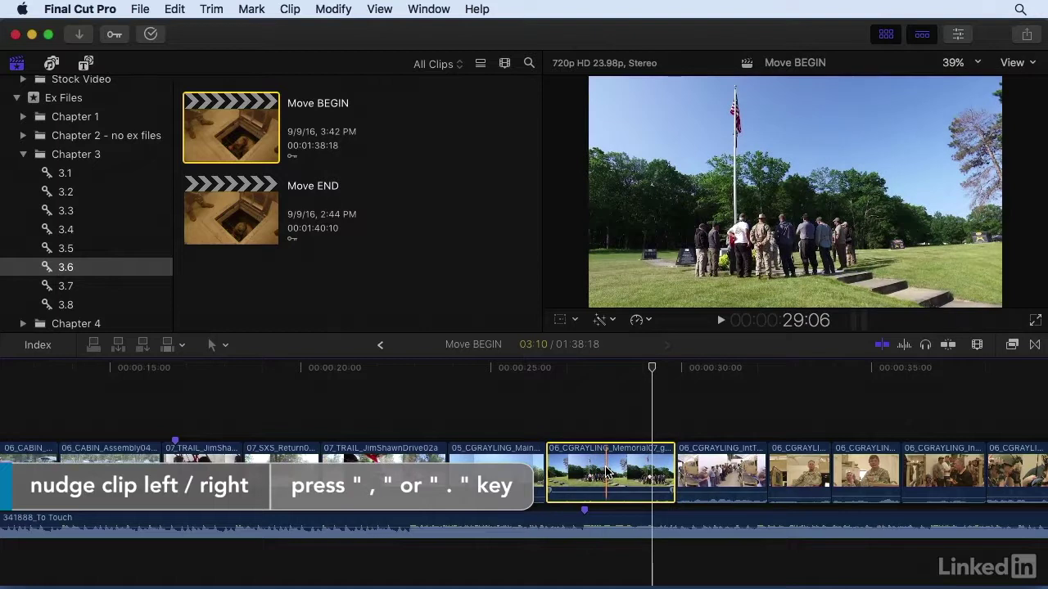
key("period")
key("period")
key("period")
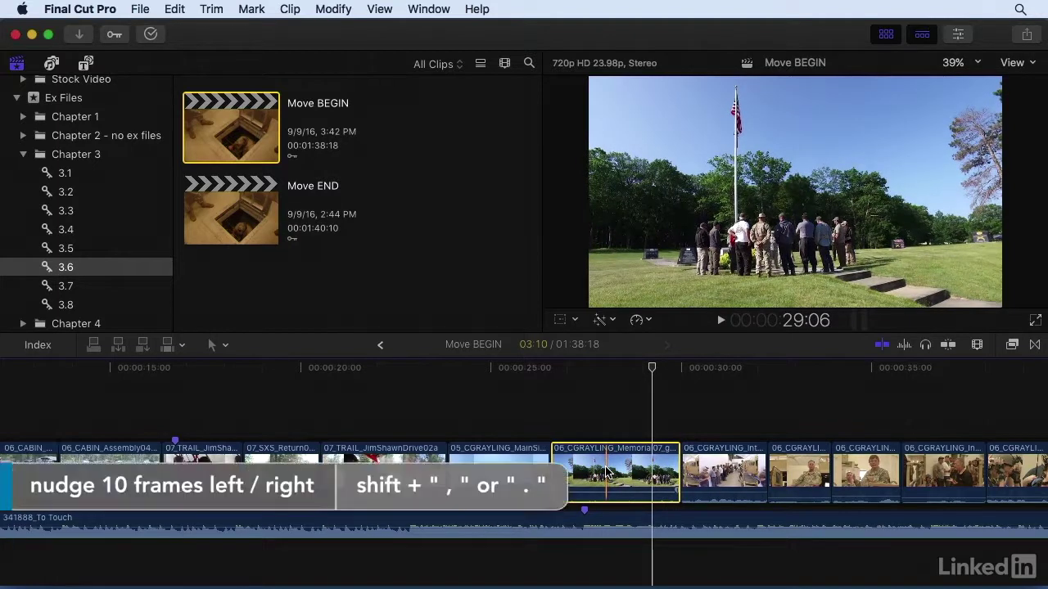
- Try shifting the Memorial07 group circle clip 20 frames earlier and back again in ten-frame nudges
key("shift+comma")
key("shift+comma")
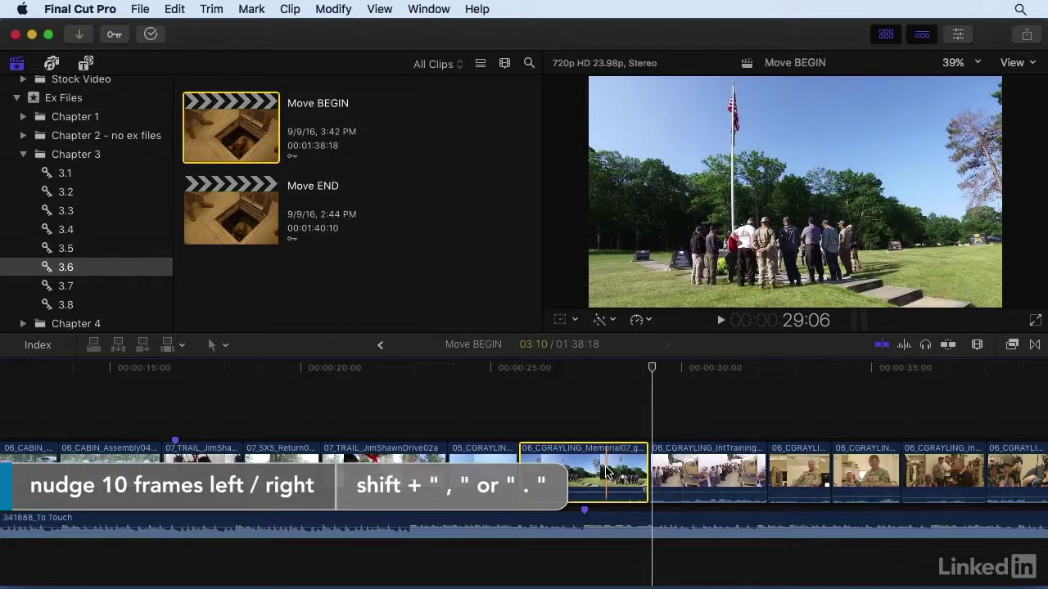
key("shift+period")
key("shift+period")
- Nudge the Memorial07 group circle clip 20 frames later to start at the music marker, and play the cut
key("period")
key("period")
key("period")
key("period")
key("period")
key("period")
key("period")
key("period")
key("period")
key("period")
key("period")
key("period")
key("period")
key("period")
key("period")
key("period")
key("period")
key("period")
key("period")
key("period")
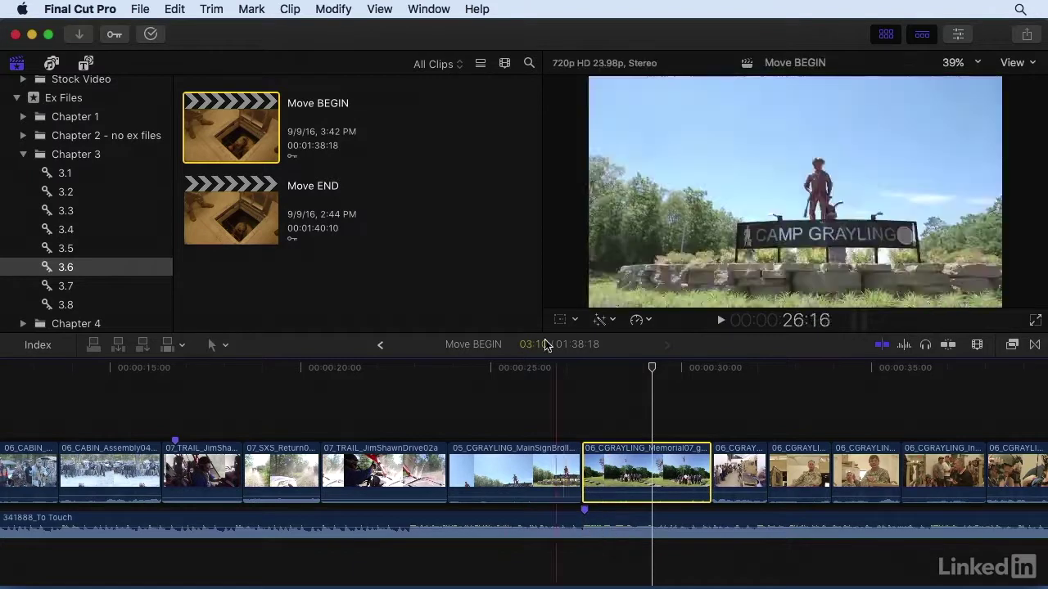
key("space")
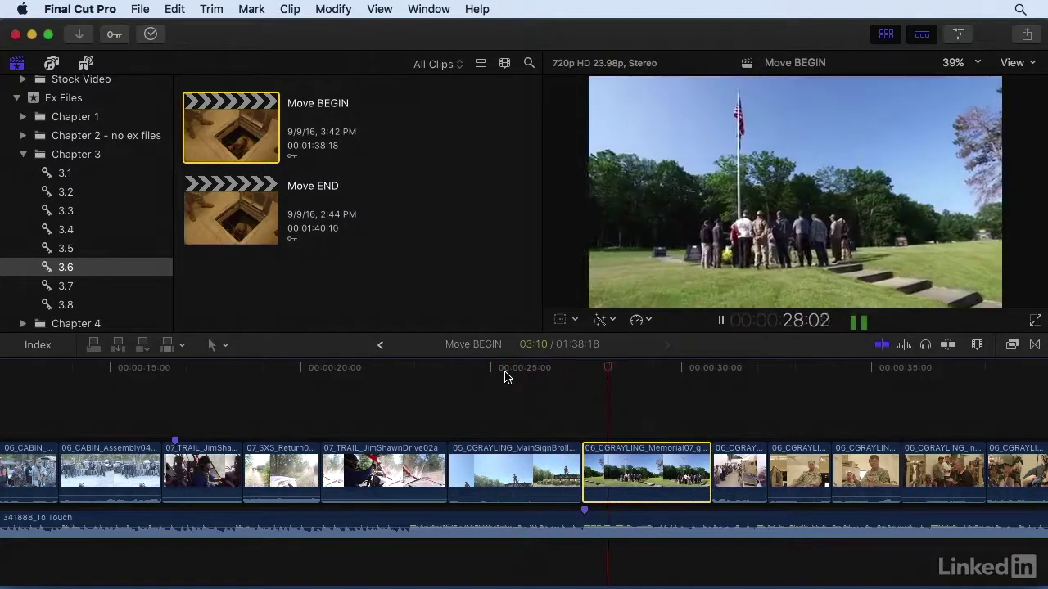
key("space")
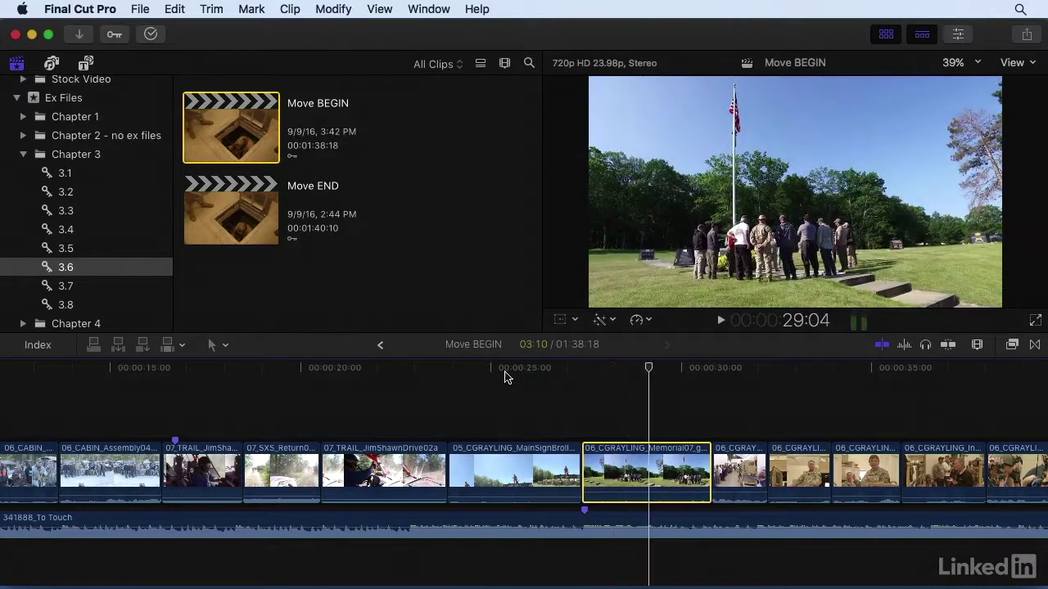
- Try nudging the bright tunnel clip after 07_CACTF_Tunnel02 by 21 frames later, to the music marker near 59 seconds
key("shift+z")
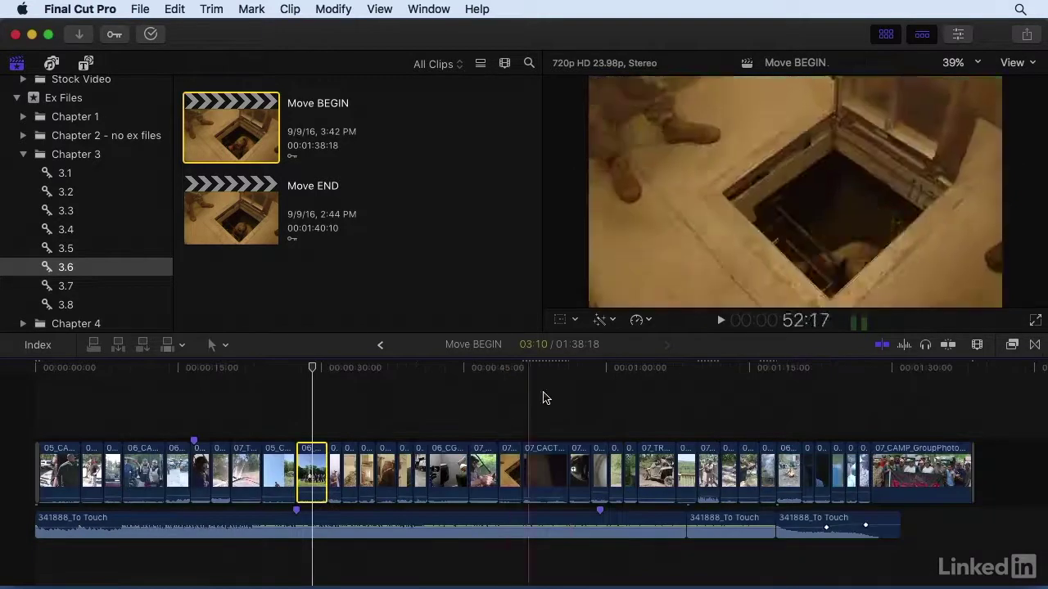
key("super+equal")
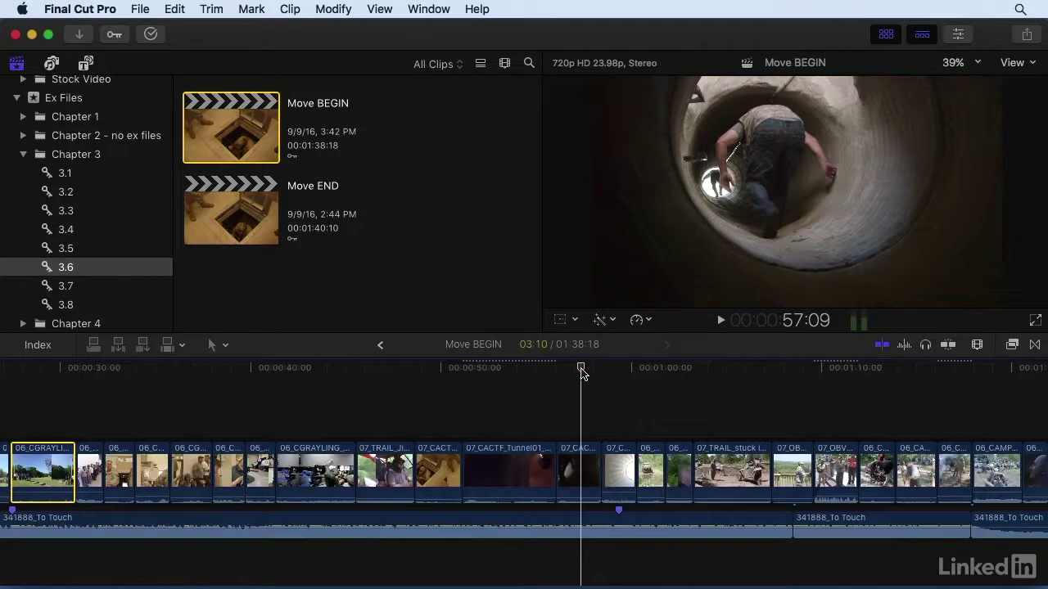
key("super+equal")
key("space")
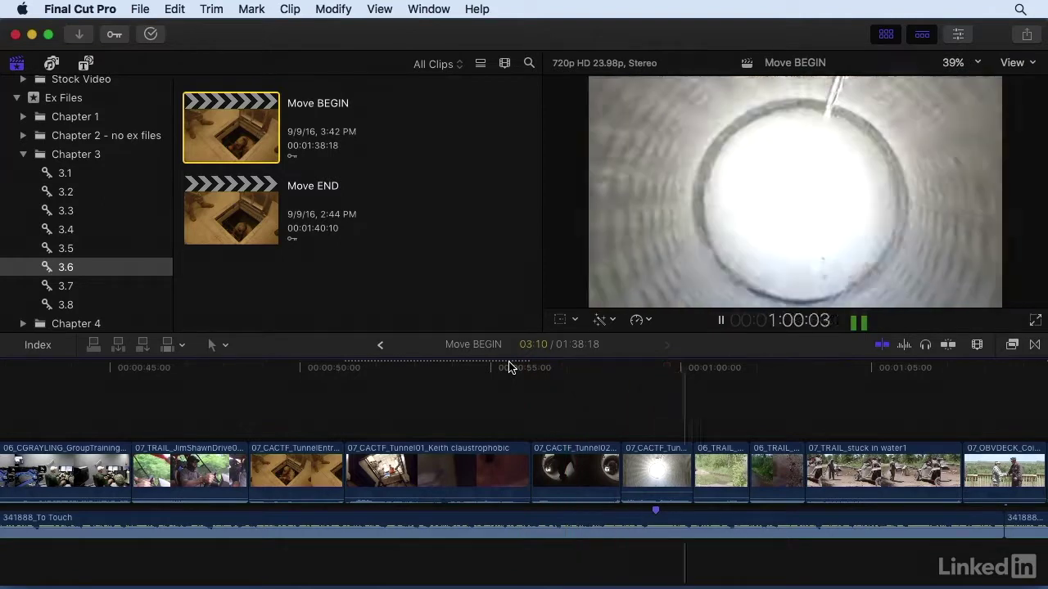
key("space")
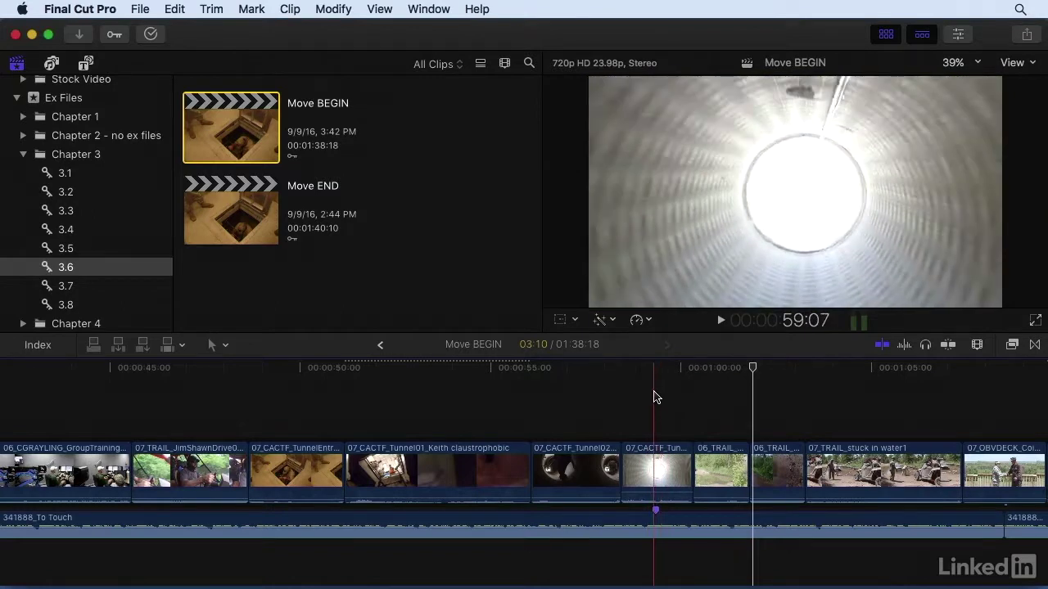
left_click(654, 469)
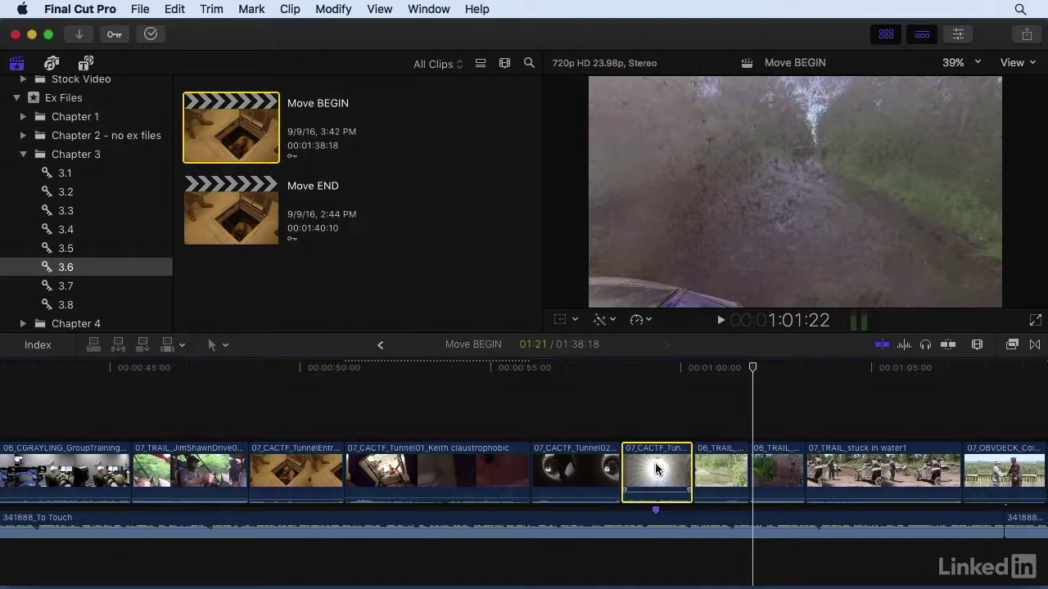
key("shift+period")
key("shift+period")
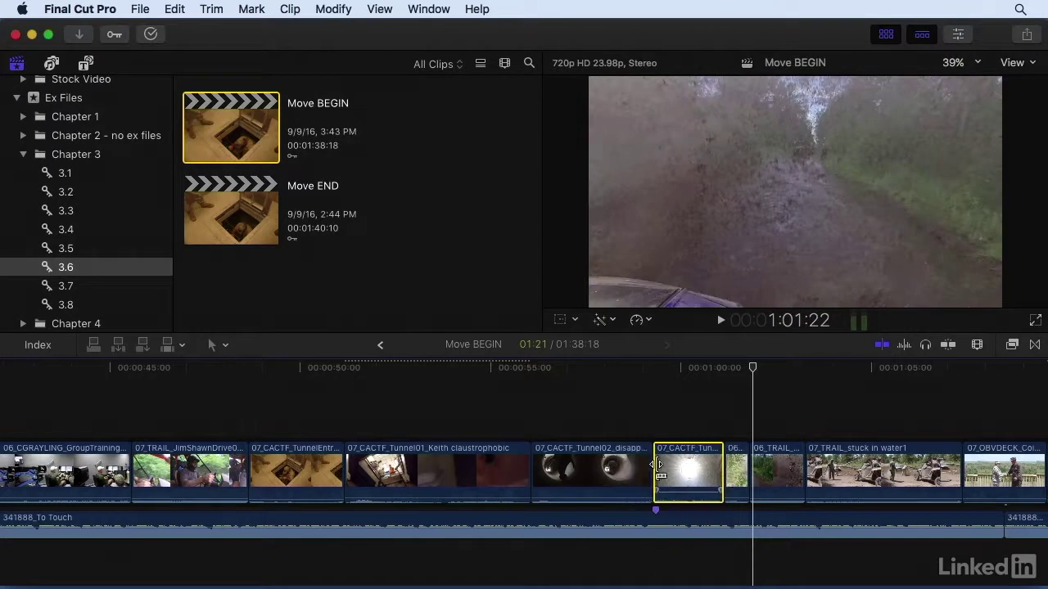
key("period")
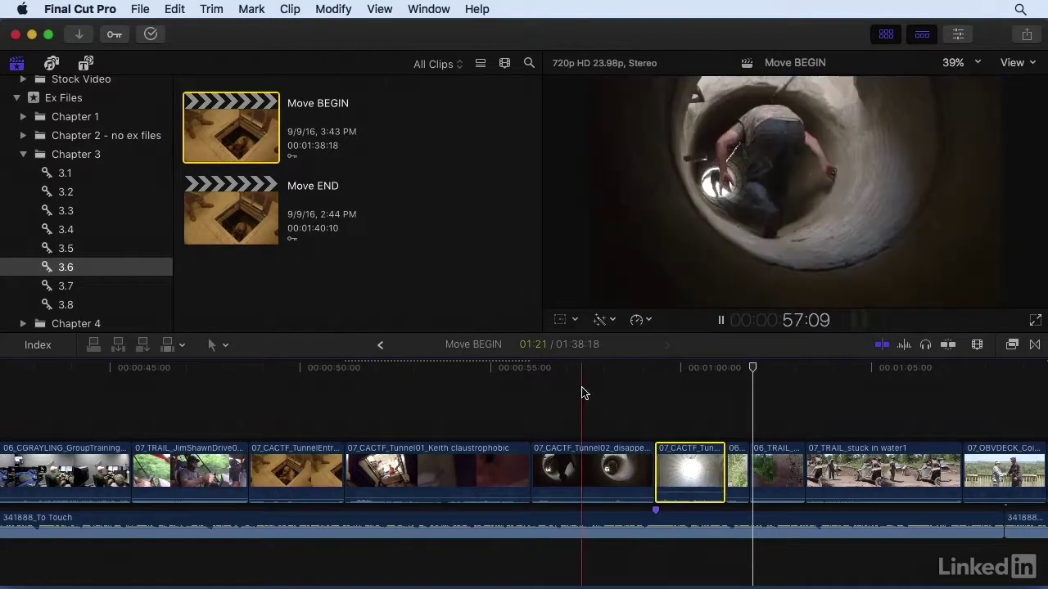
- Play the tunnel section from about 57 seconds, and undo the nudges of the bright tunnel clip
left_click(582, 393)
key("space")
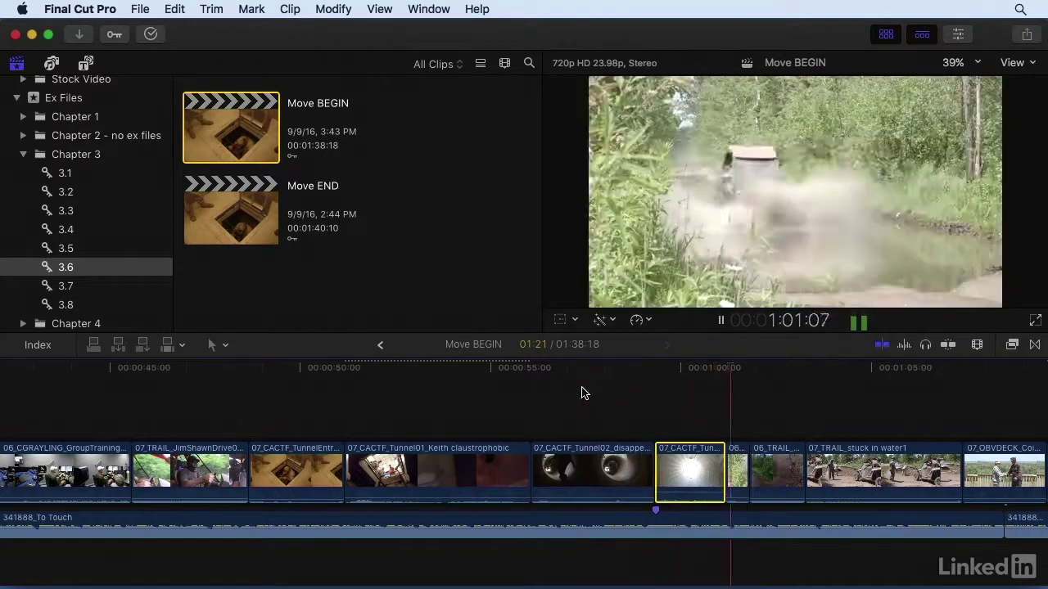
key("space")
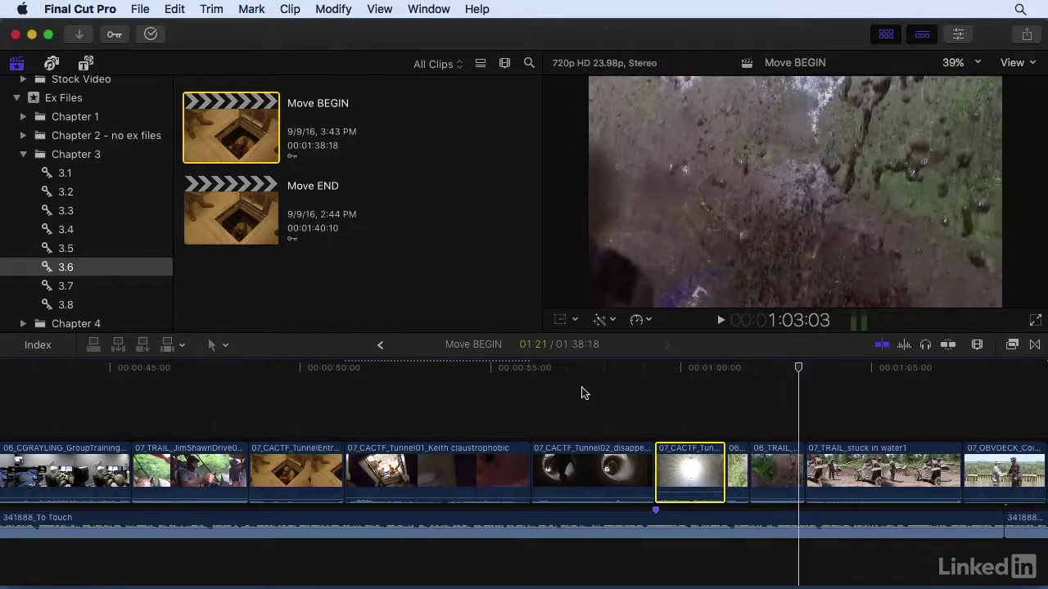
key("Up")
key("super+z")
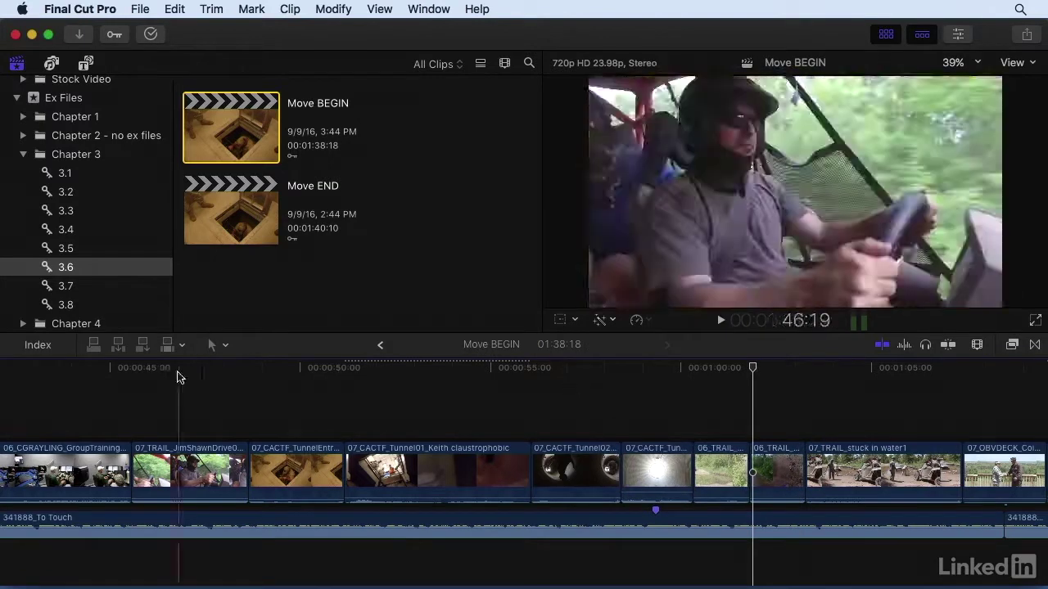
- Try nudging the 07_CACTF_TunnelExit02 clip 21 frames later with the Position tool, to the music marker near 59 seconds
left_click(217, 345)
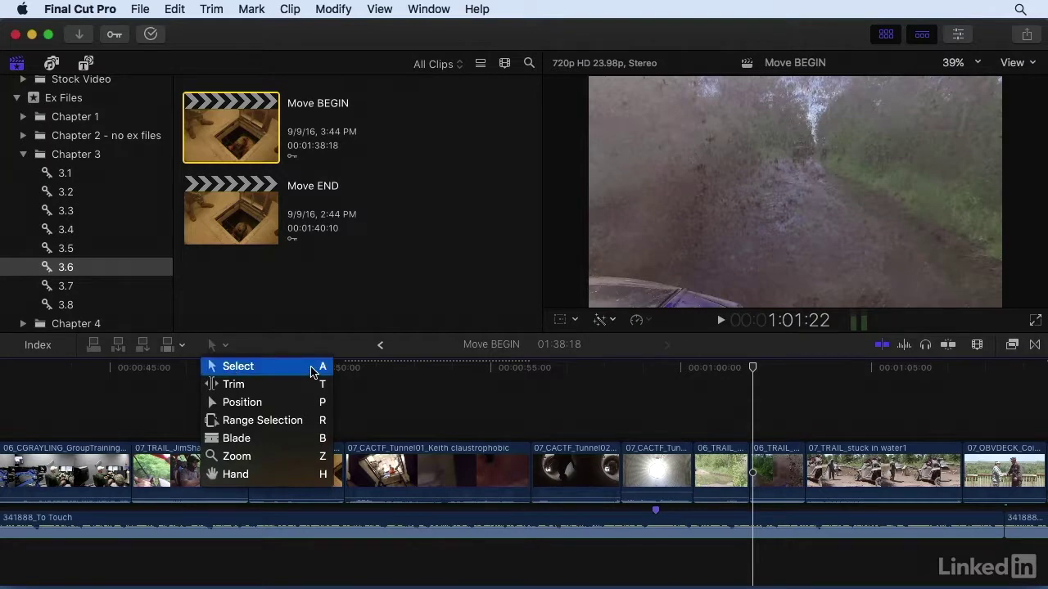
left_click(288, 406)
left_click(642, 466)
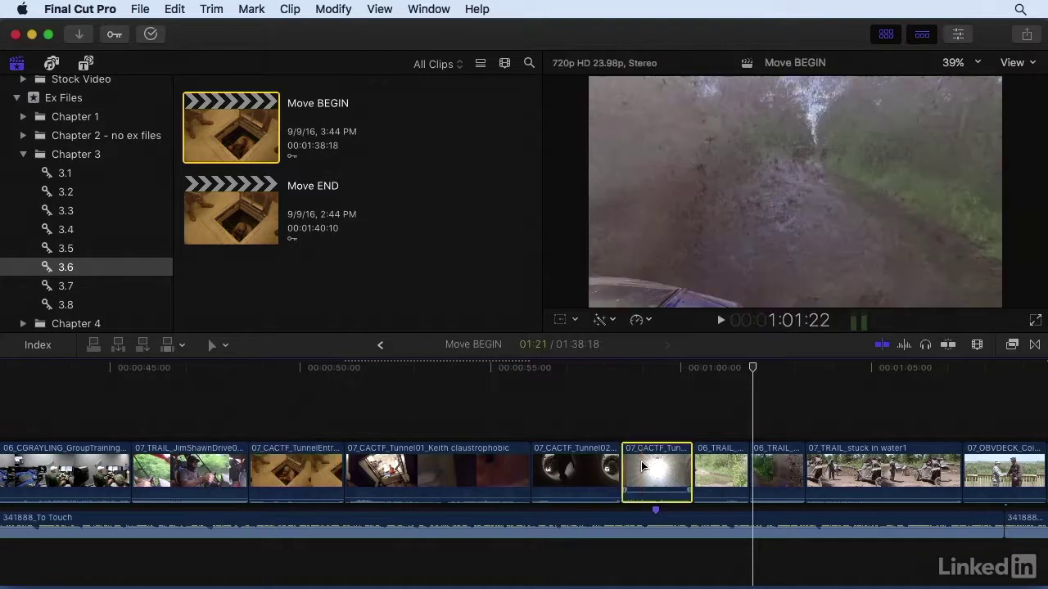
key("period")
key("period")
key("period")
key("period")
key("period")
key("period")
key("period")
key("period")
key("period")
key("period")
key("period")
key("period")
key("period")
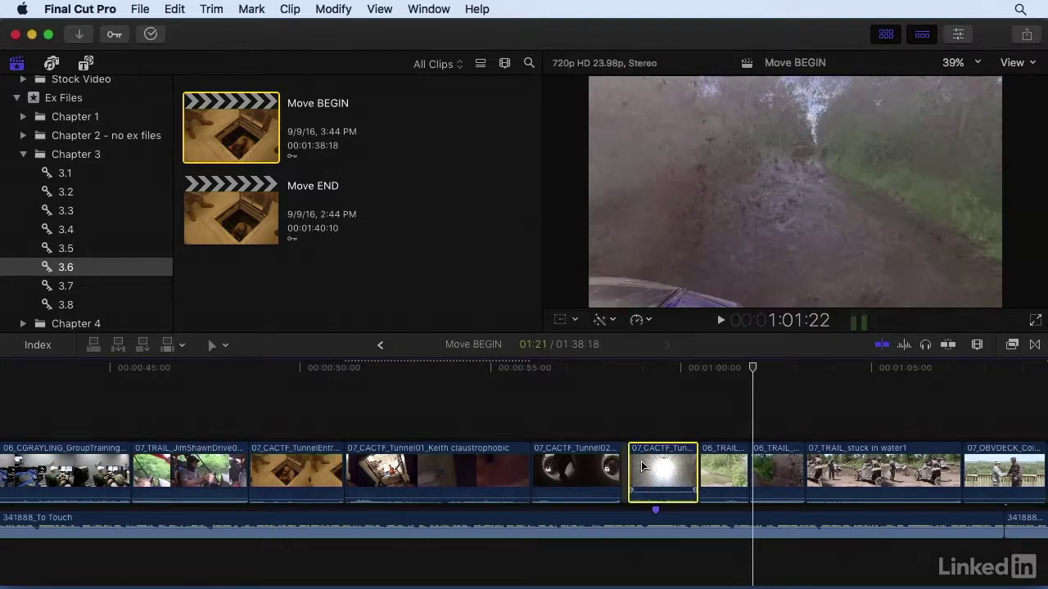
key("period")
key("period")
key("period")
key("period")
key("period")
key("period")
key("period")
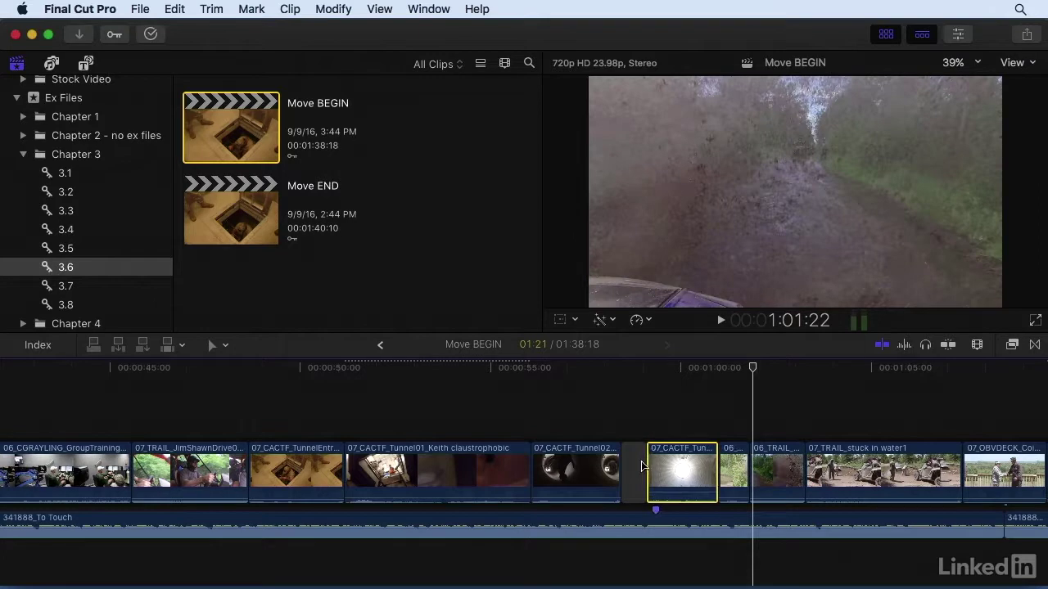
key("period")
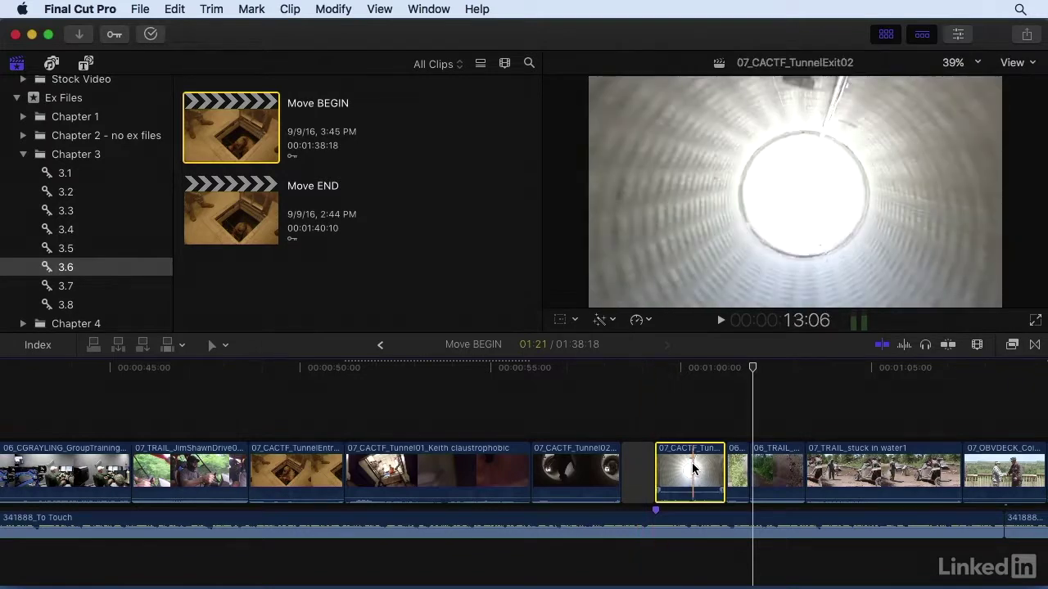
- Try moving the 07_CACTF_TunnelExit02 clip earlier over the end of the Tunnel02 clip, and undo the Position tool moves
left_click_drag(691, 462, 593, 466)
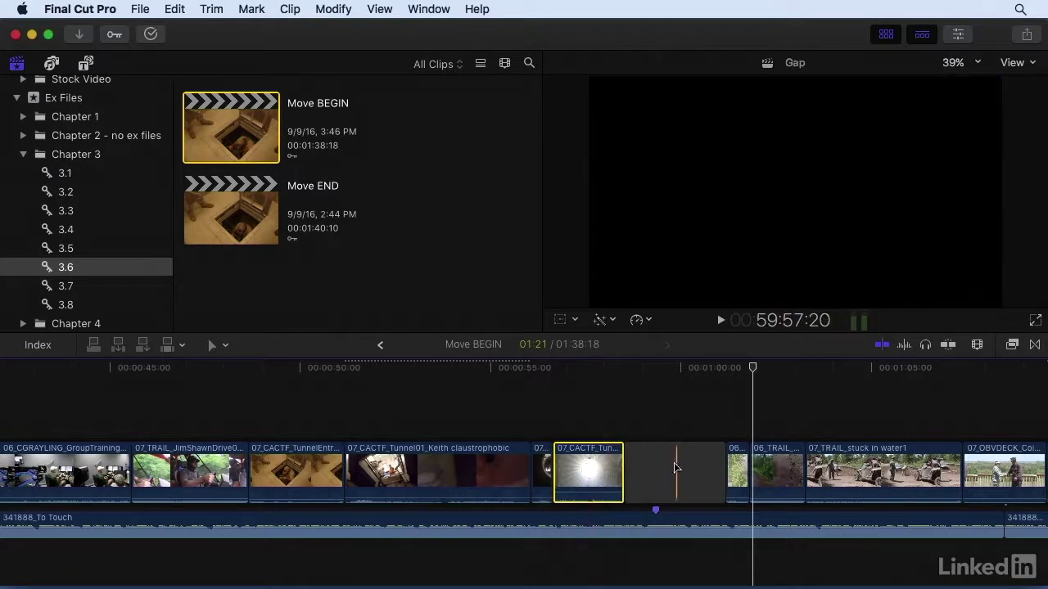
key("super+z")
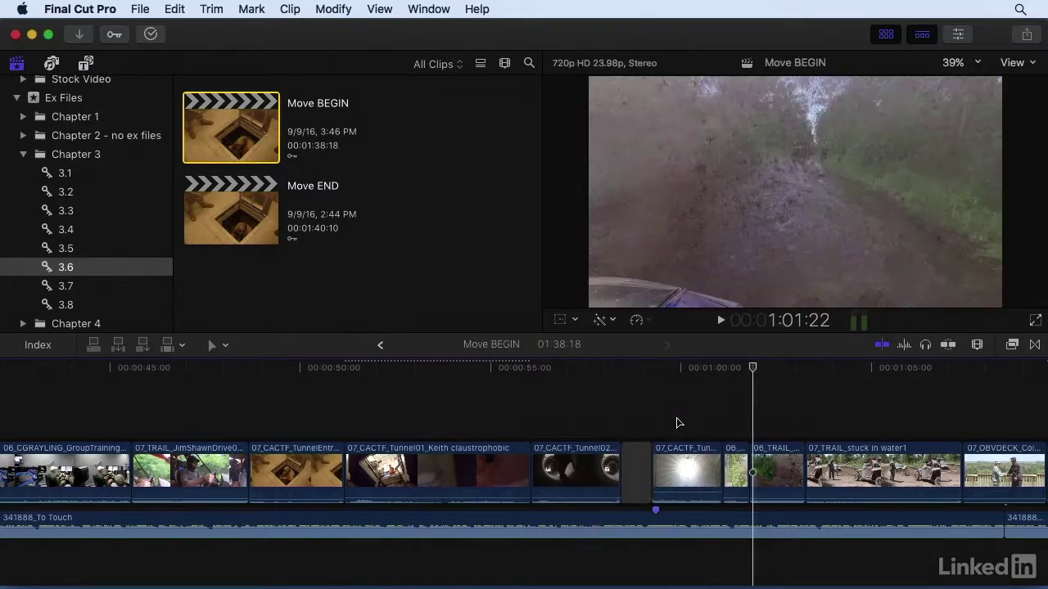
key("super+z")
key("super+z")
key("super+z")
key("super+z")
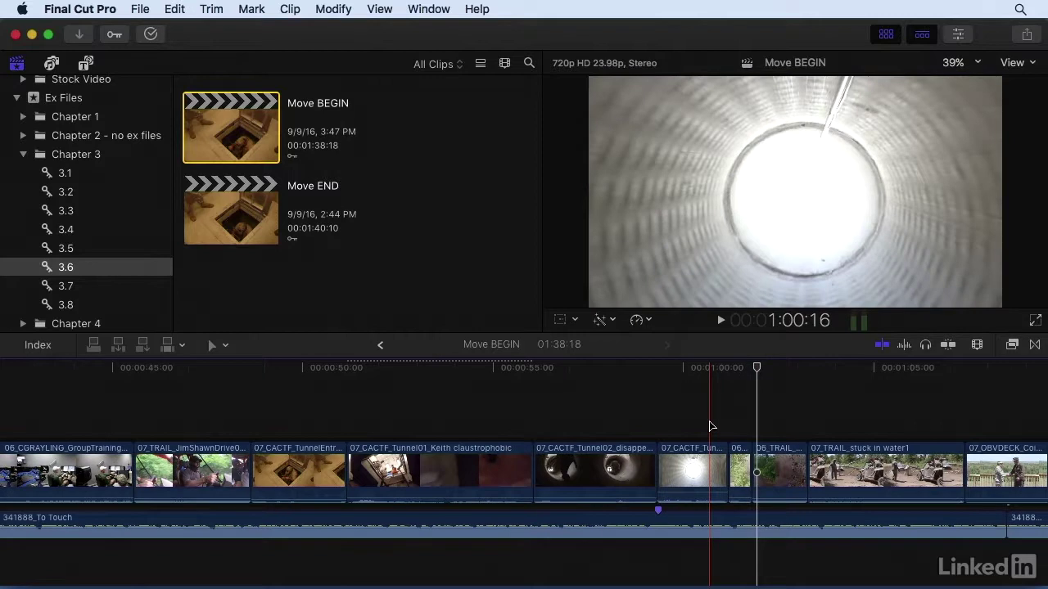
- Switch back to the Select tool and play the bright tunnel exit shot from about one minute
key("a")
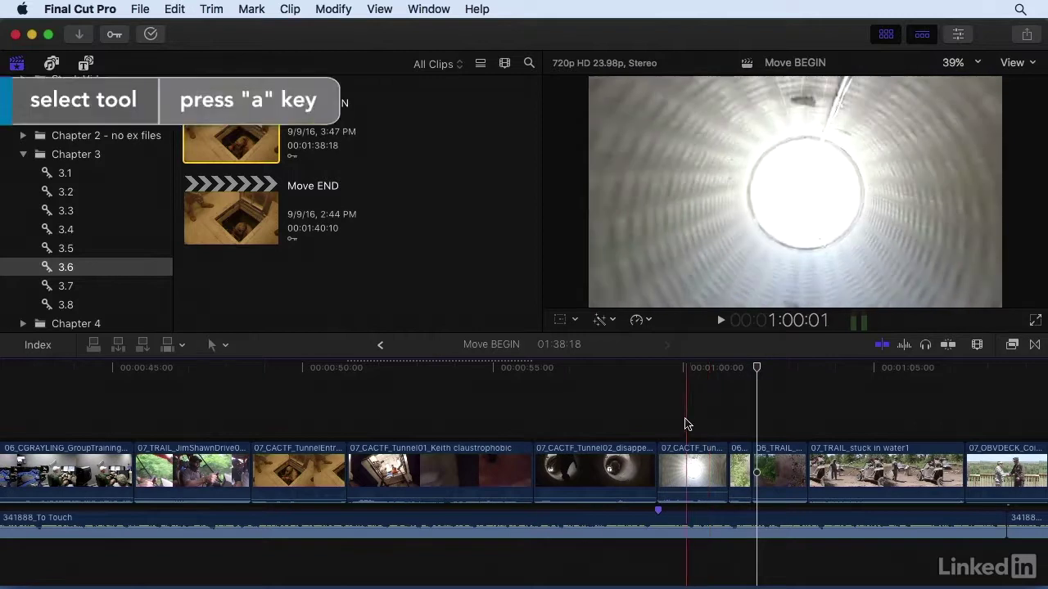
key("space")
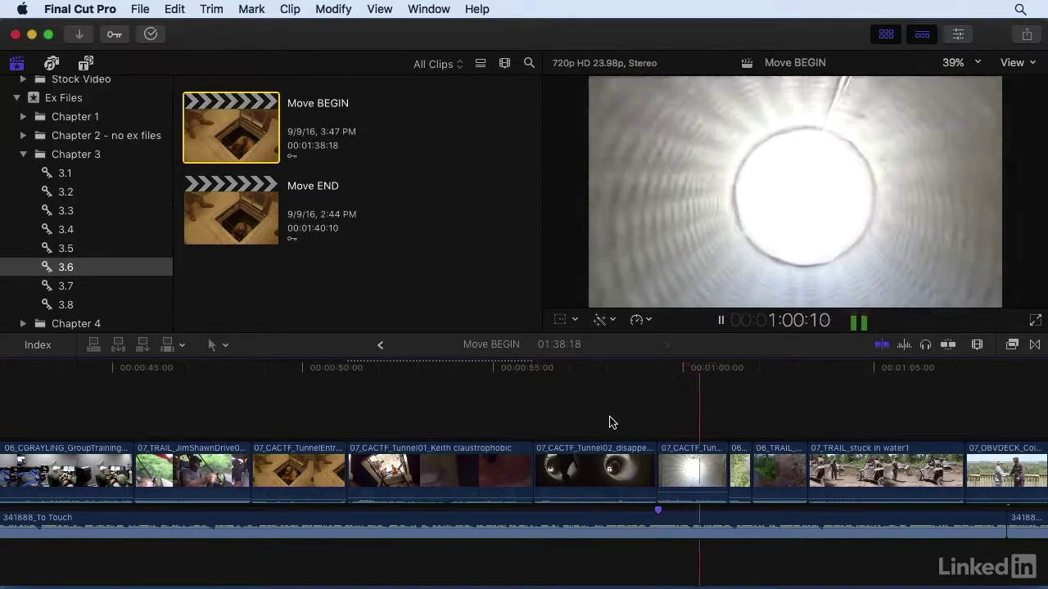
key("space")
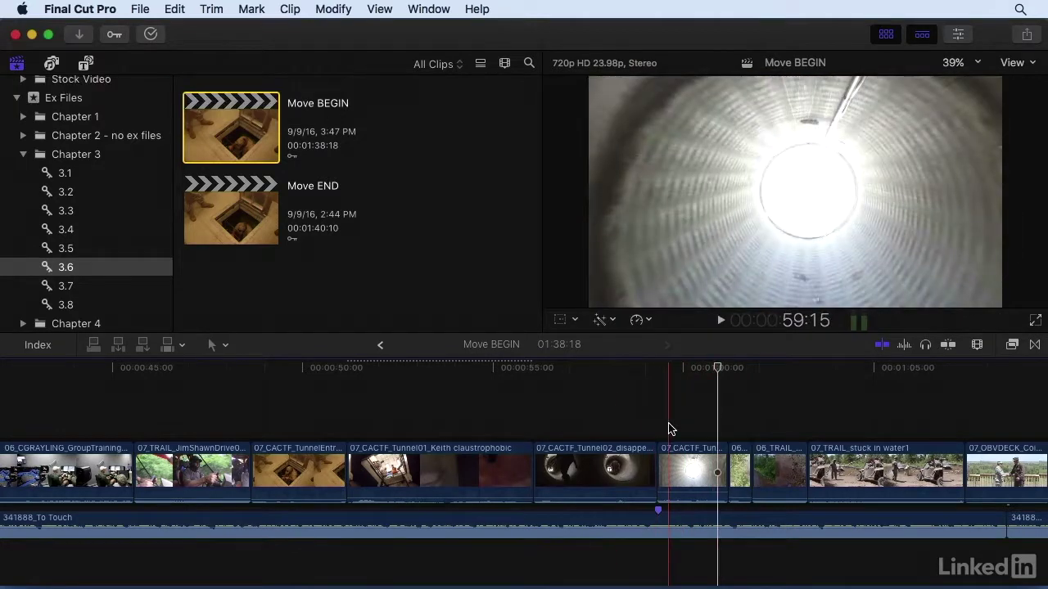
- Move the last 341888_To Touch music clip later to start at about 1:32, opening a gap in the music
key("super+minus")
key("super+minus")
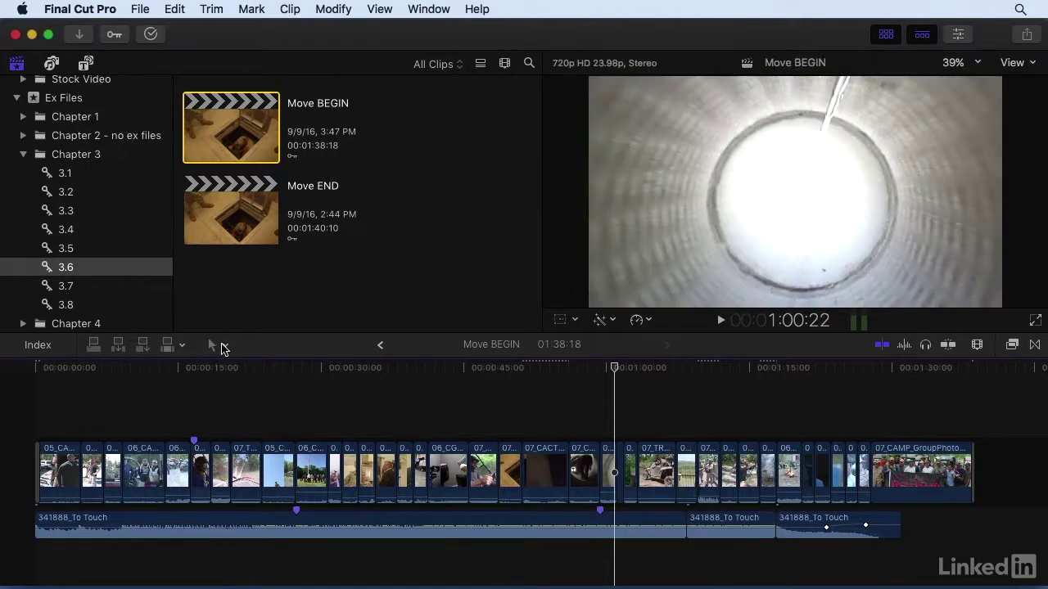
left_click(221, 347)
left_click(225, 350)
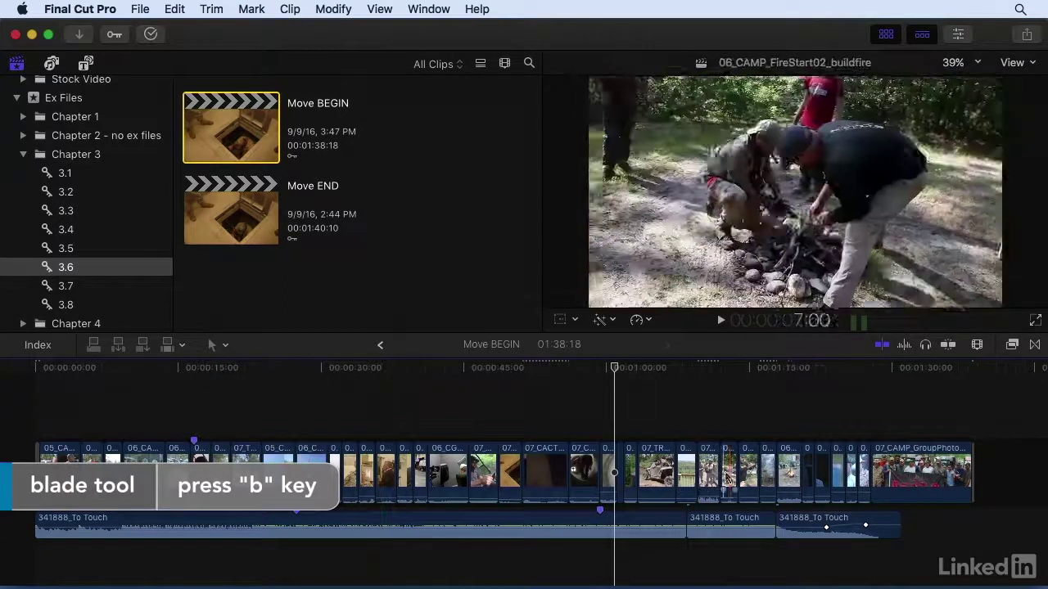
key("b")
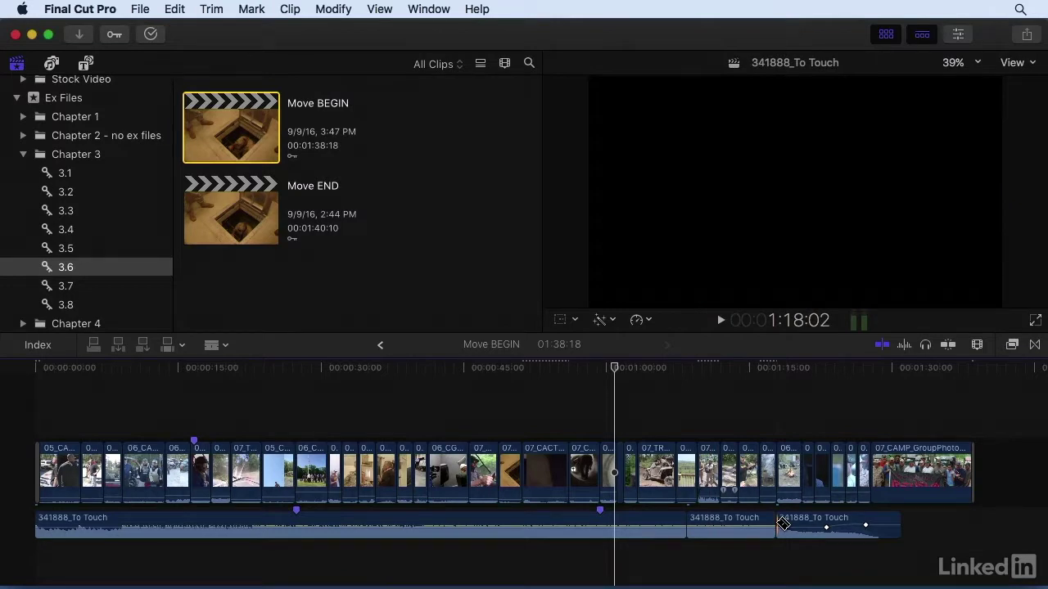
left_click_drag(790, 523, 934, 525)
- Duplicate the second 341888_To Touch music clip into the gap and nudge the copy frame by frame until it meets the original's end
left_click(737, 525)
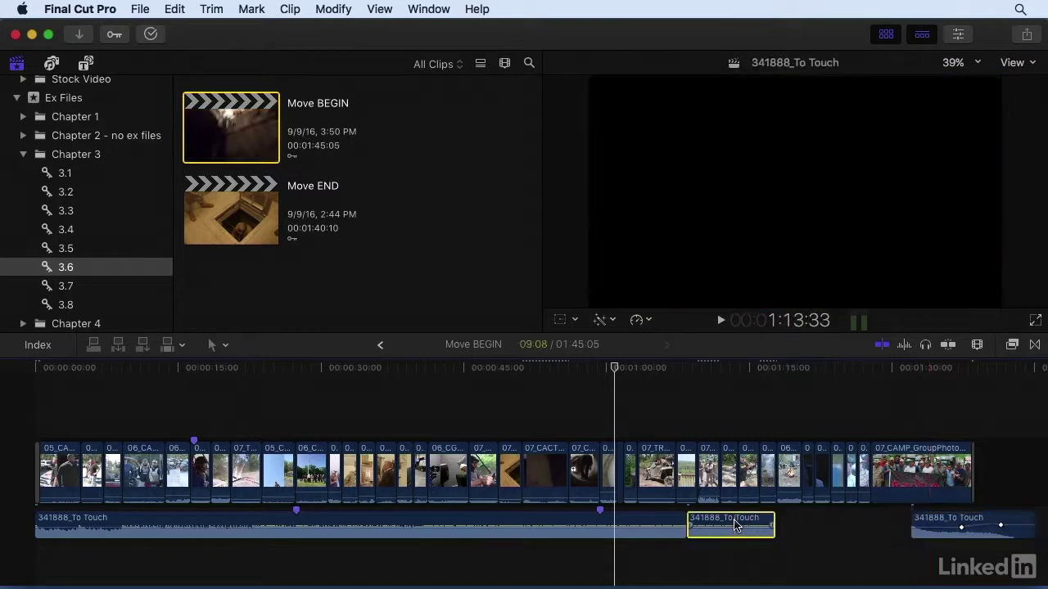
left_click_drag(735, 524, 825, 524)
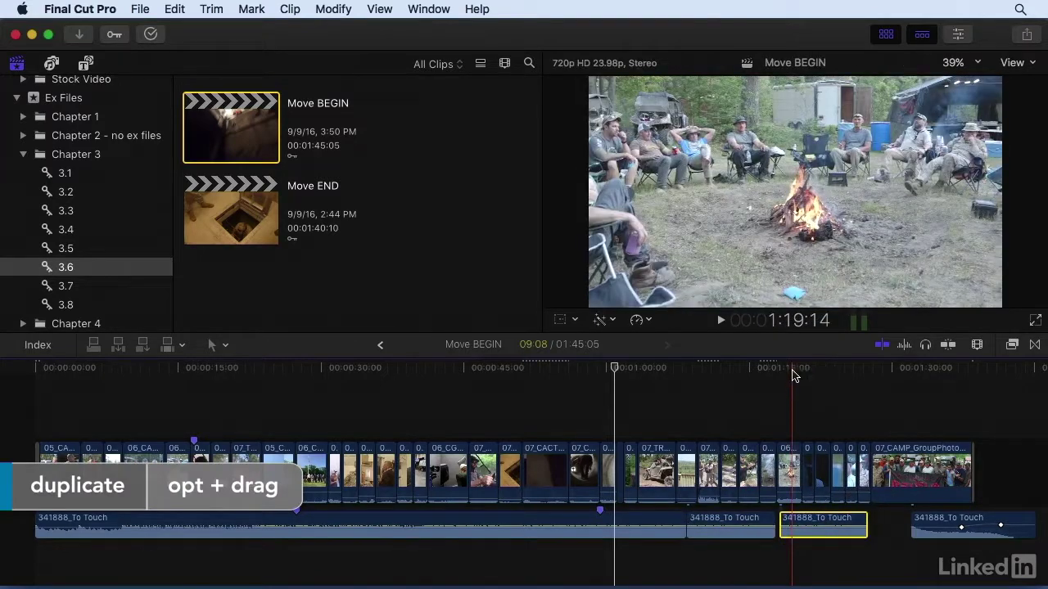
left_click(793, 387)
key("super+equal")
left_click_drag(774, 517, 772, 519)
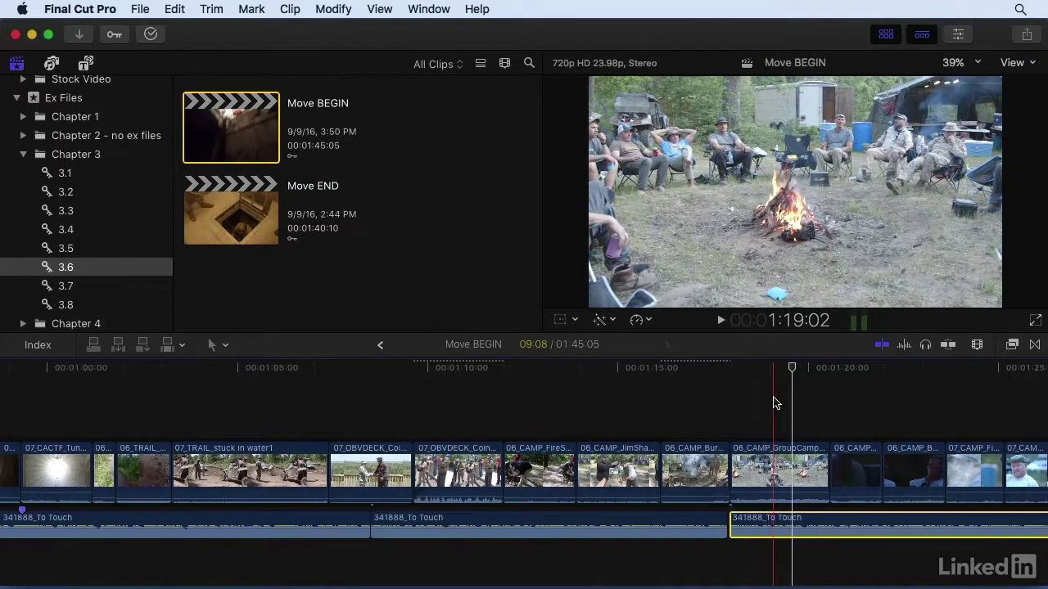
key("comma")
key("comma")
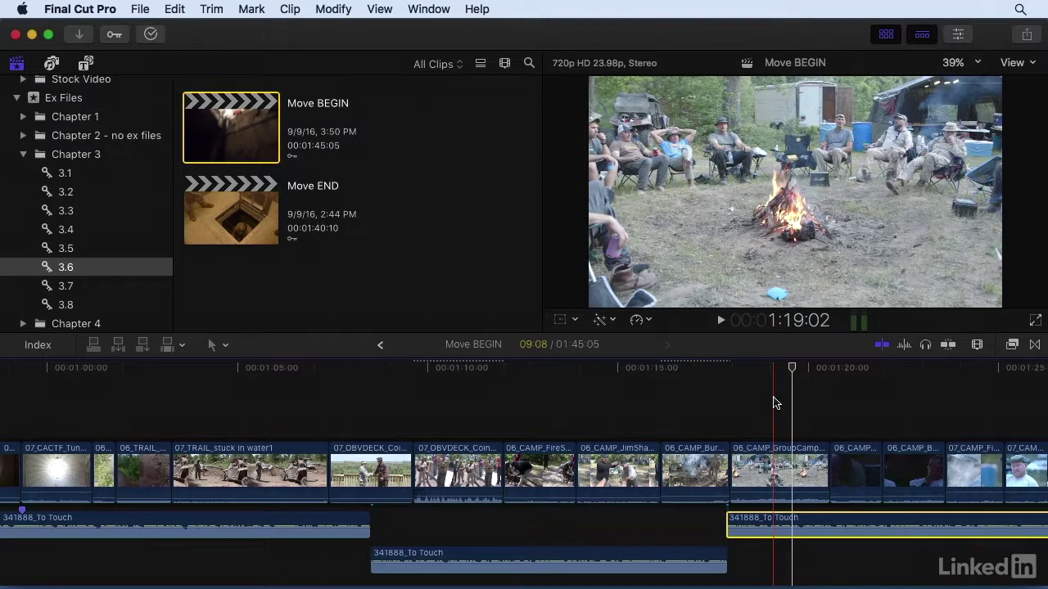
key("period")
key("super+minus")
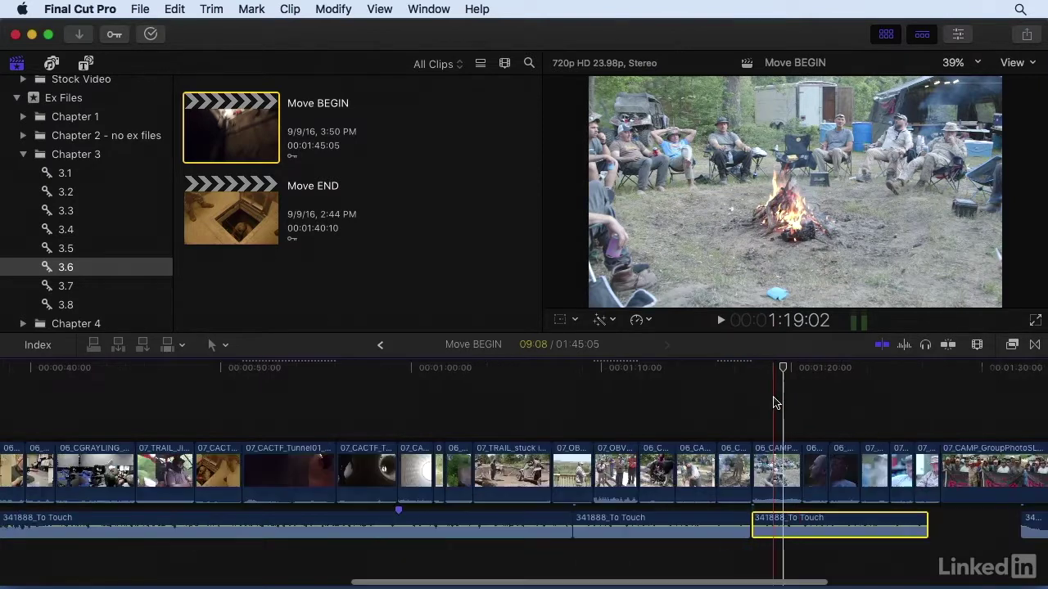
- Move the last 341888_To Touch clip back against the end of the duplicated music clip, at about 1:27, and play the music
left_click(1021, 521)
left_click_drag(1015, 521, 948, 524)
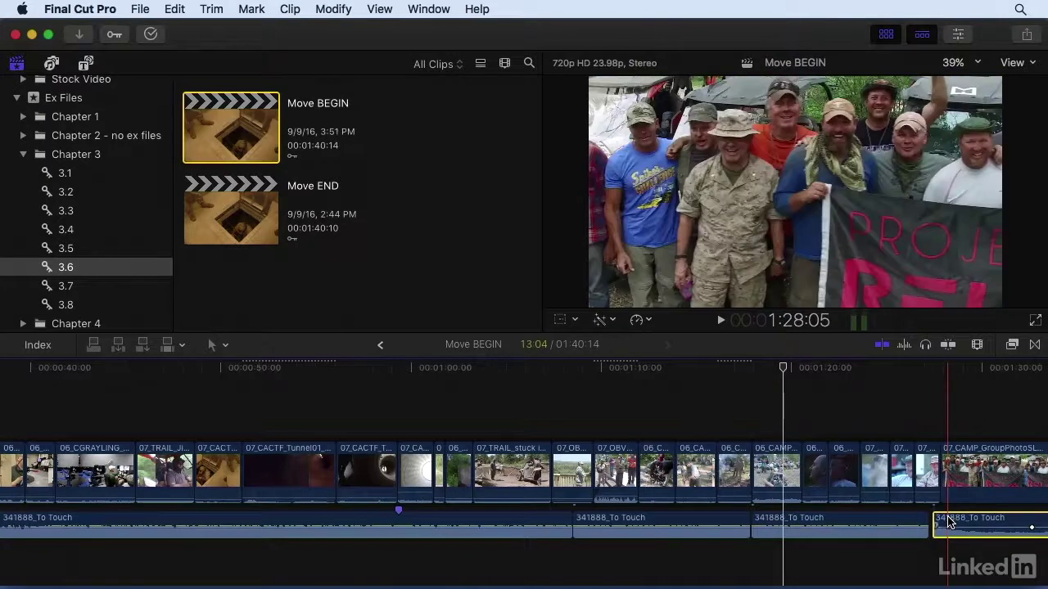
key("comma")
key("comma")
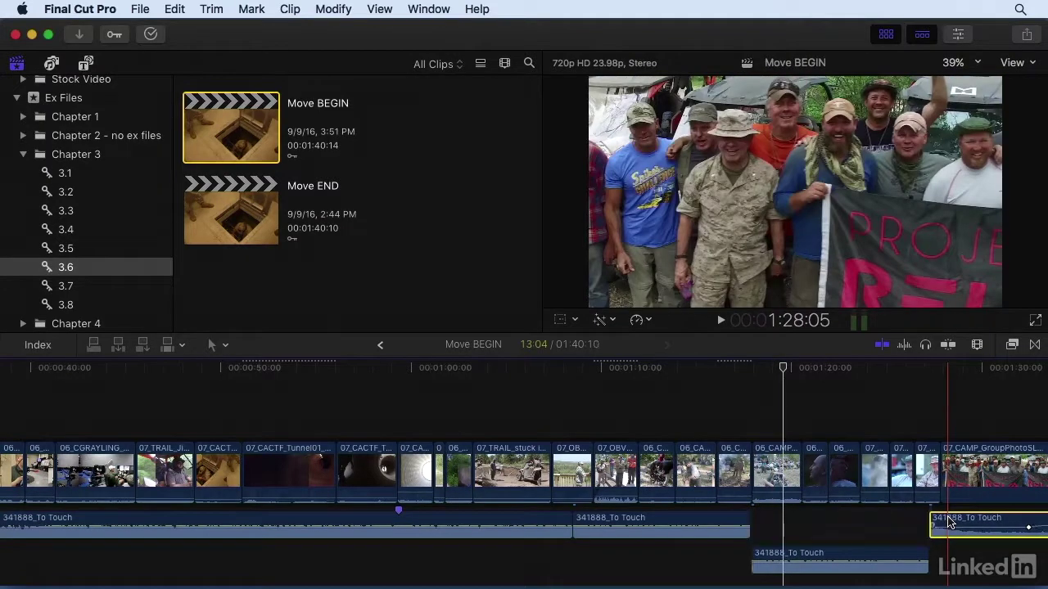
key("period")
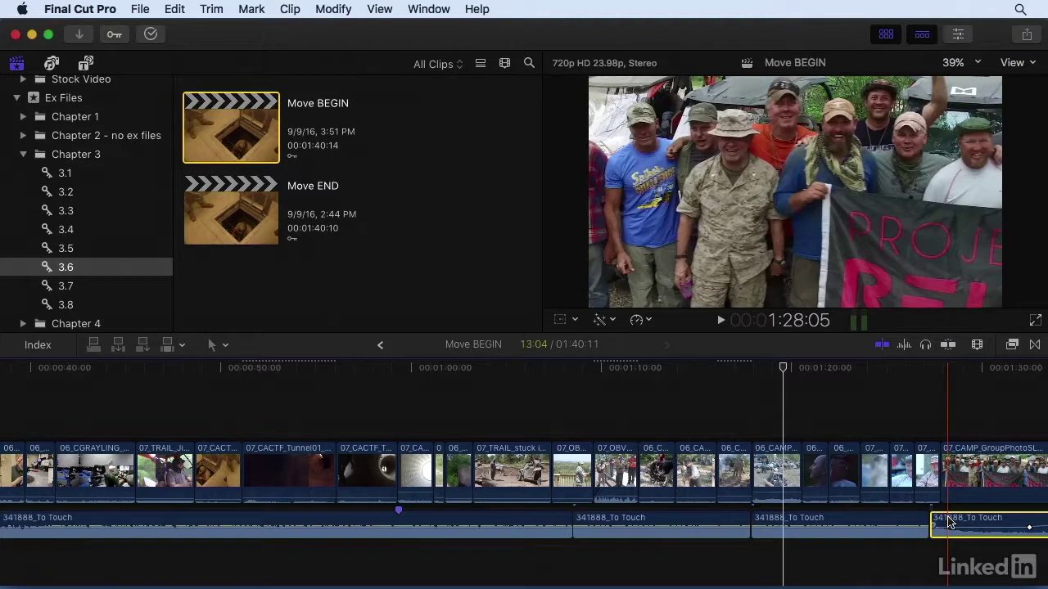
key("space")
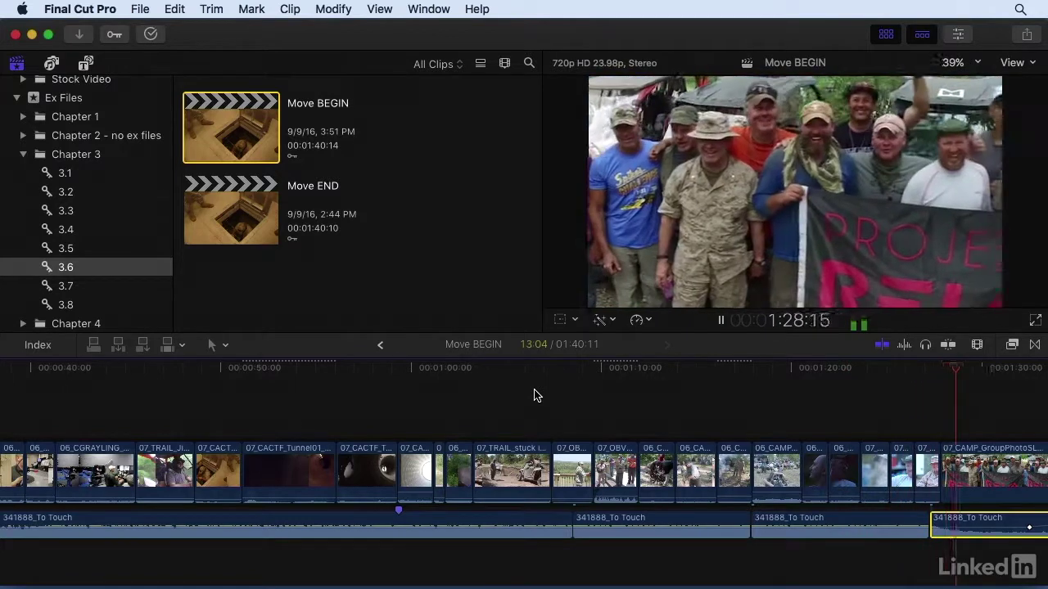
key("space")
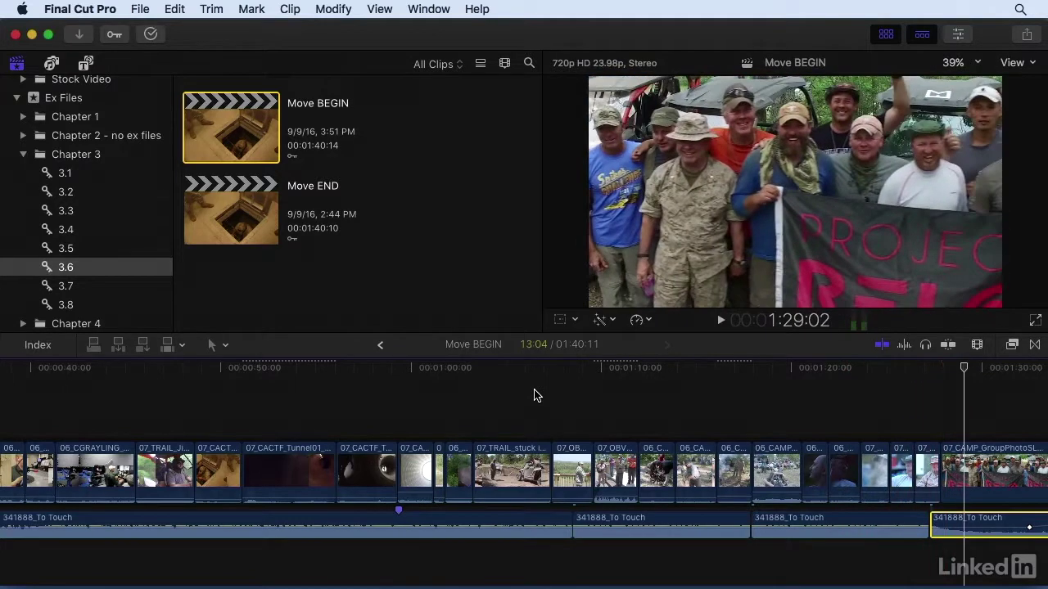